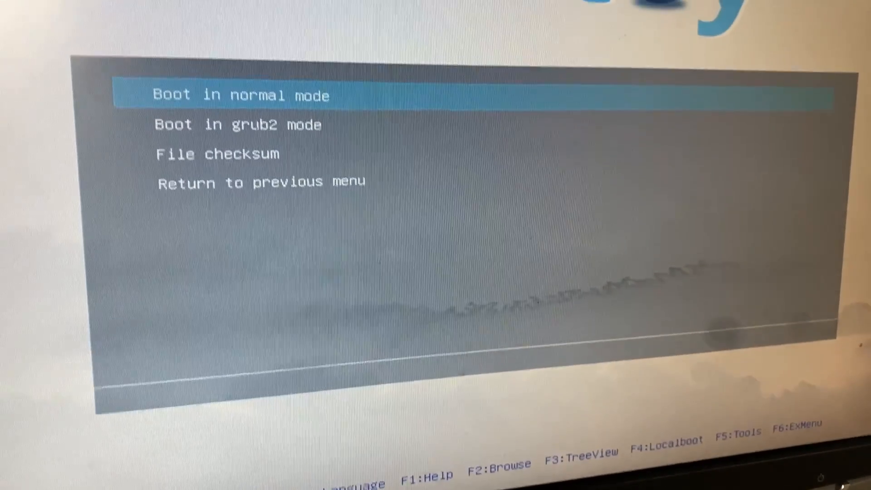
# Boot the Proxmox VE 7.3-1 installer image via Ventoy's 'Boot in normal mode' option
pyautogui.press('Down')
pyautogui.press('Up')
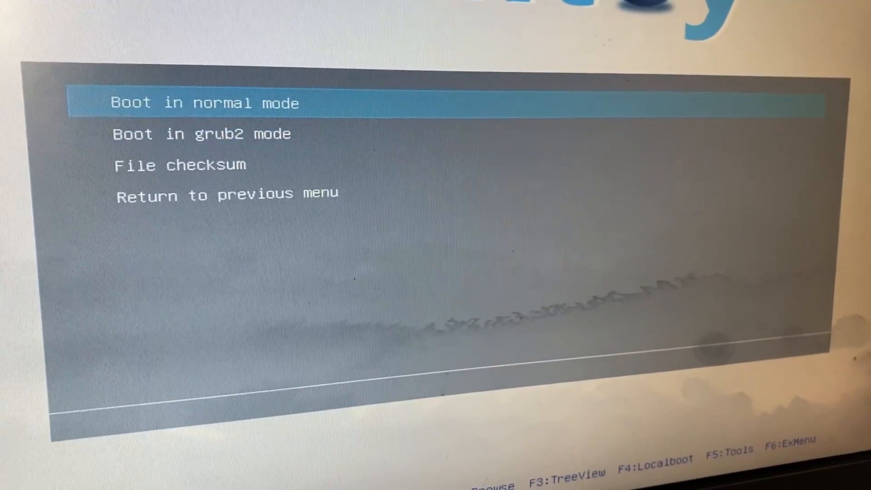
pyautogui.press('Return')
# Choose 'Install Proxmox VE' on the installer welcome menu
pyautogui.press('Up')
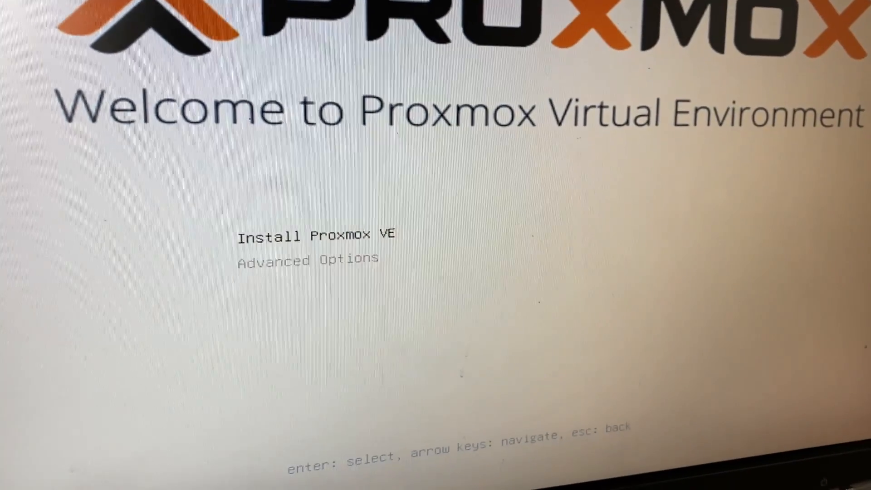
pyautogui.press('Return')
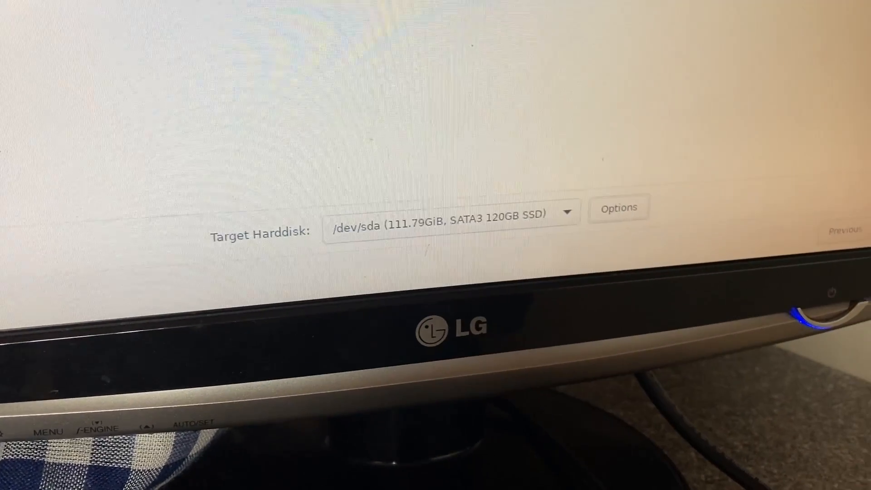
# Set the target disk hdsize to 60 GB, leaving swapsize, maxroot, minfree and maxvz empty
pyautogui.press('Return')
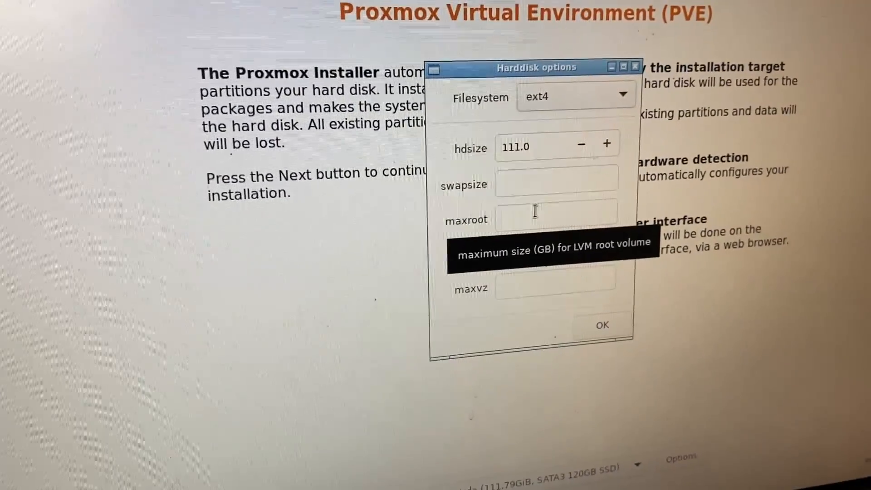
pyautogui.press('Tab')
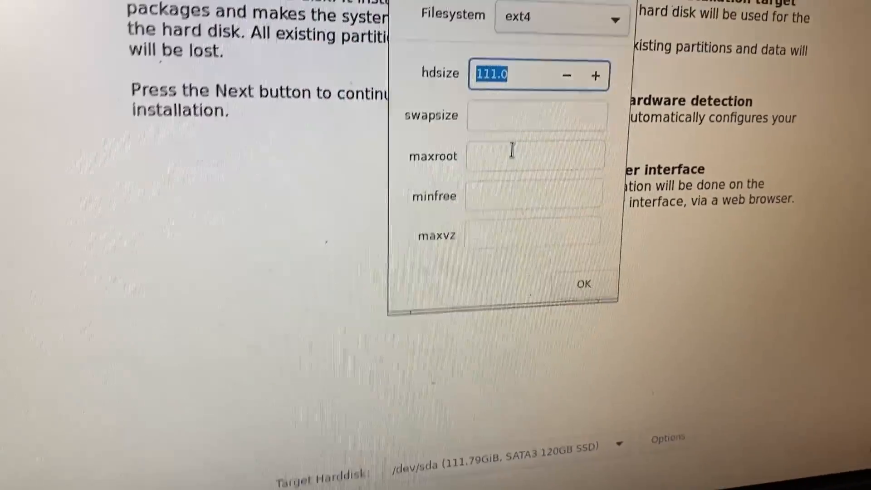
pyautogui.press('End')
pyautogui.press('BackSpace')
pyautogui.press('BackSpace')
pyautogui.press('BackSpace')
pyautogui.press('BackSpace')
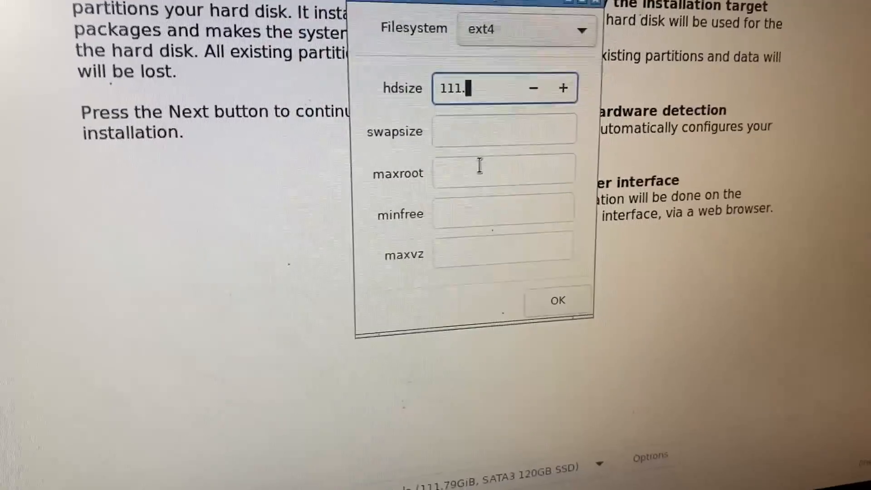
pyautogui.press('BackSpace')
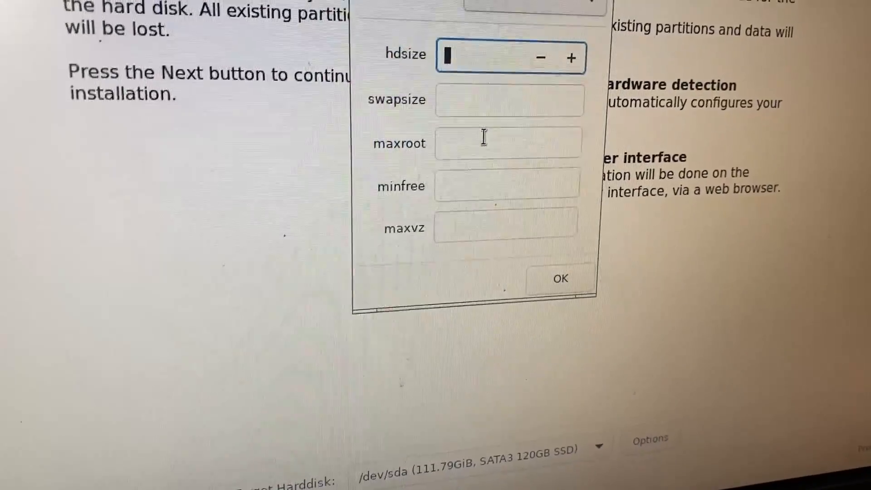
pyautogui.write('60')
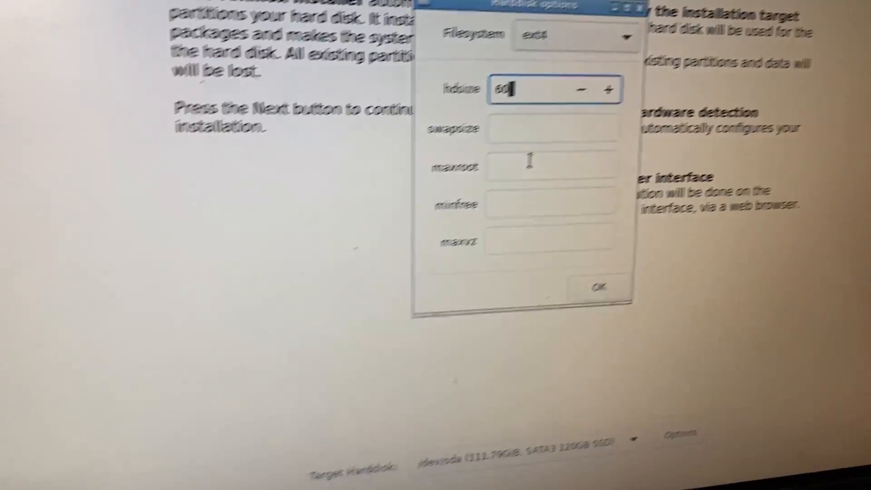
pyautogui.press('Tab')
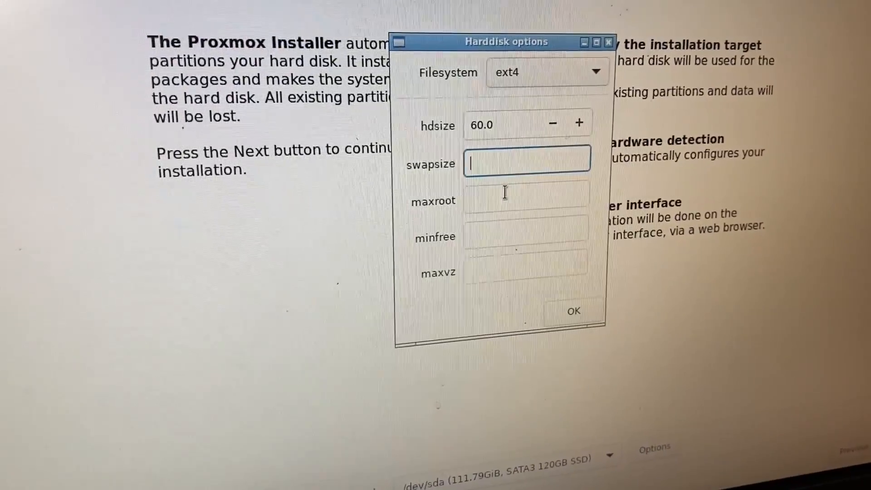
pyautogui.press('Tab')
pyautogui.press('Tab')
pyautogui.press('Tab')
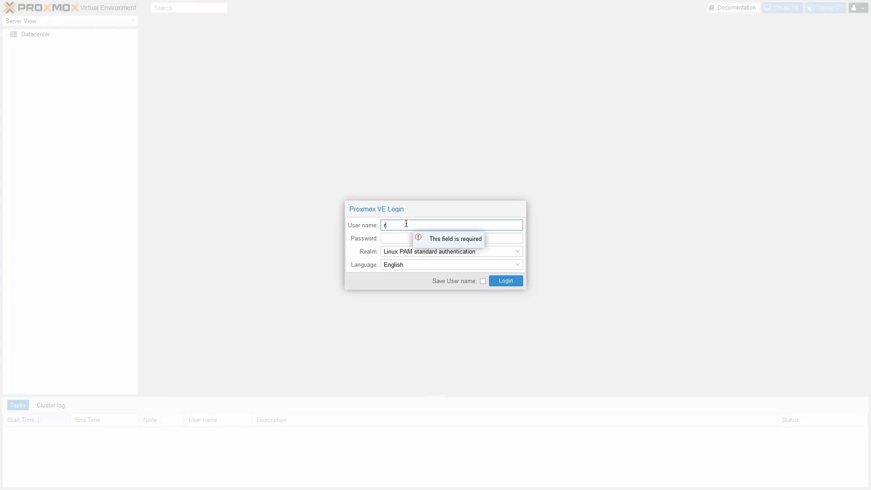
# Enter the root account password and log in to the Proxmox VE web interface
pyautogui.press('Tab')
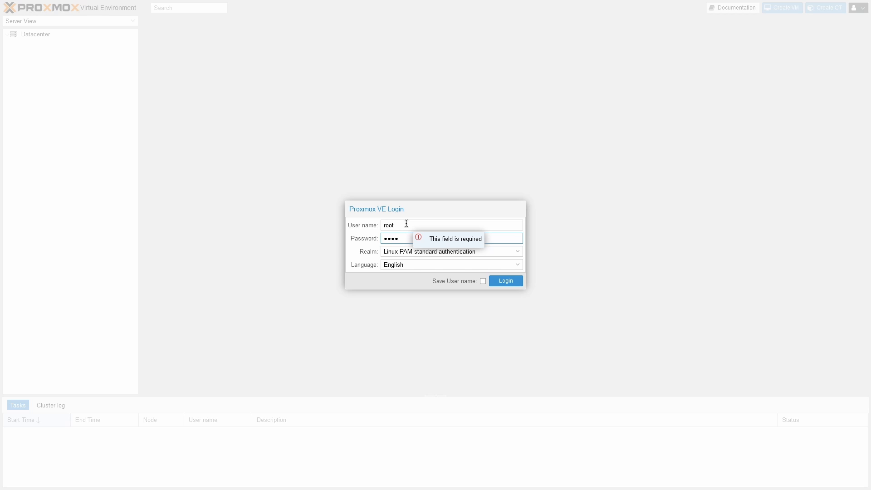
pyautogui.write('password')
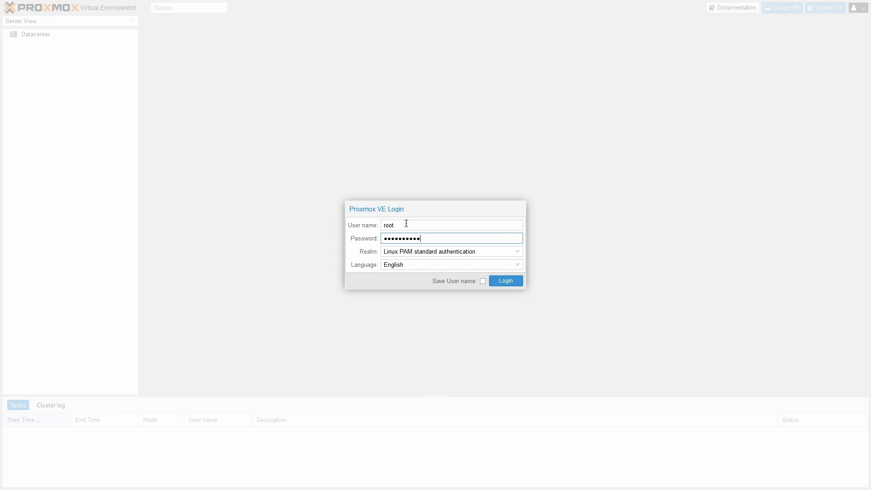
pyautogui.press('Return')
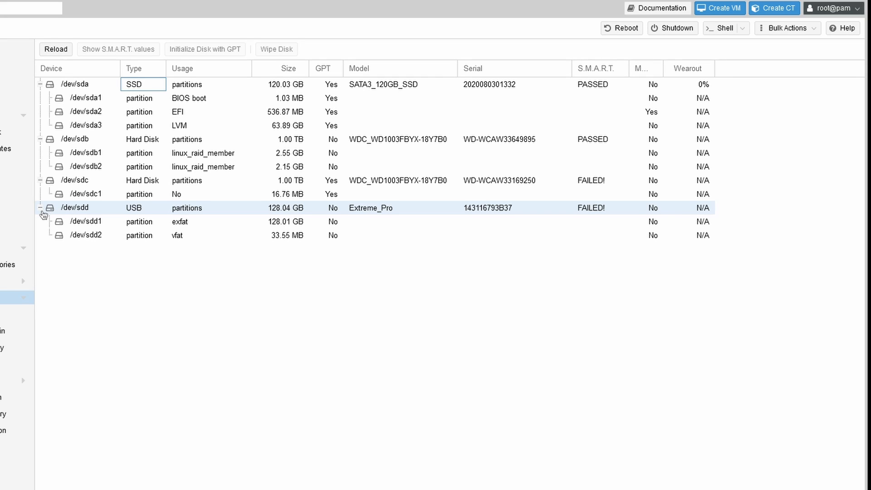
# Select the 1 TB disk /dev/sdb on node pve's Disks page and wipe it
pyautogui.click(41, 210)
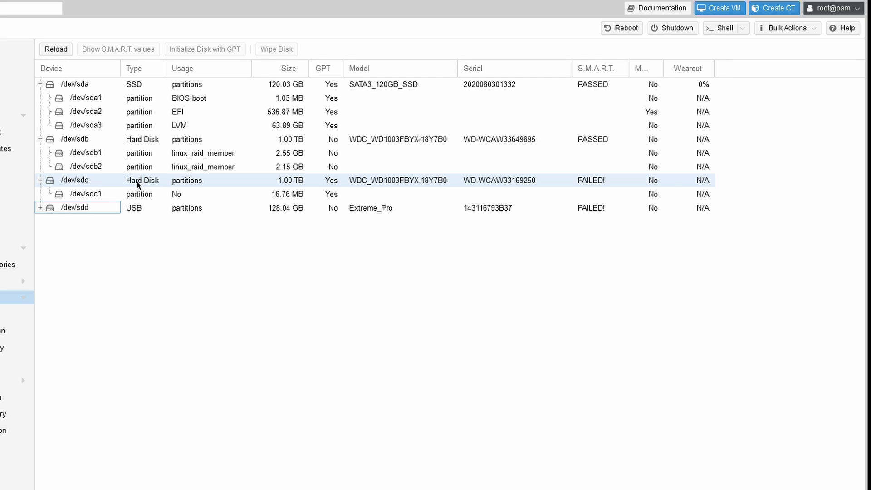
pyautogui.click(89, 143)
pyautogui.click(86, 180)
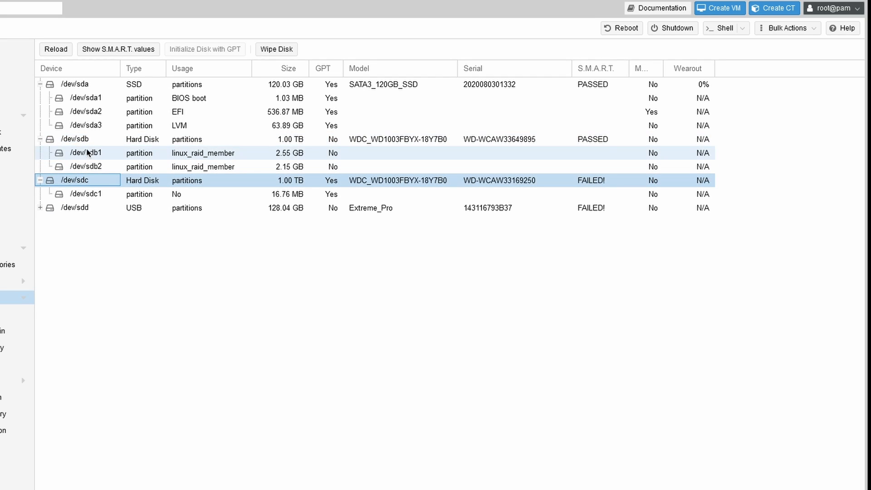
pyautogui.click(83, 142)
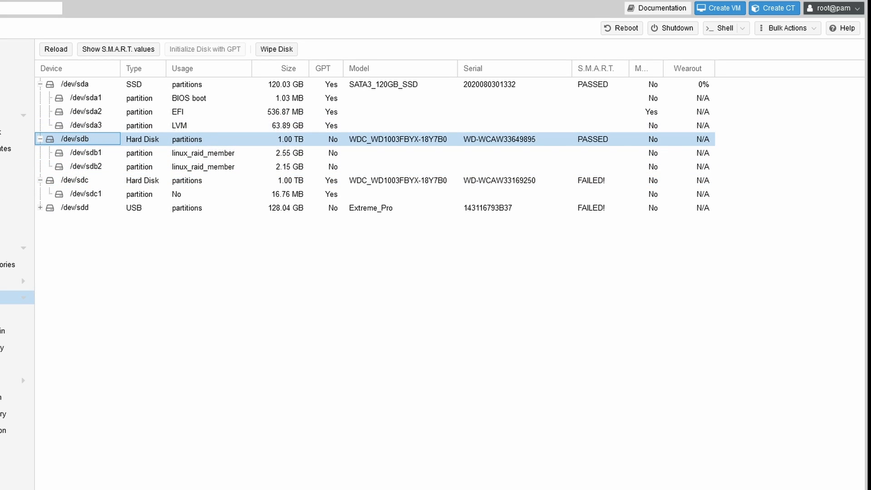
pyautogui.click(274, 50)
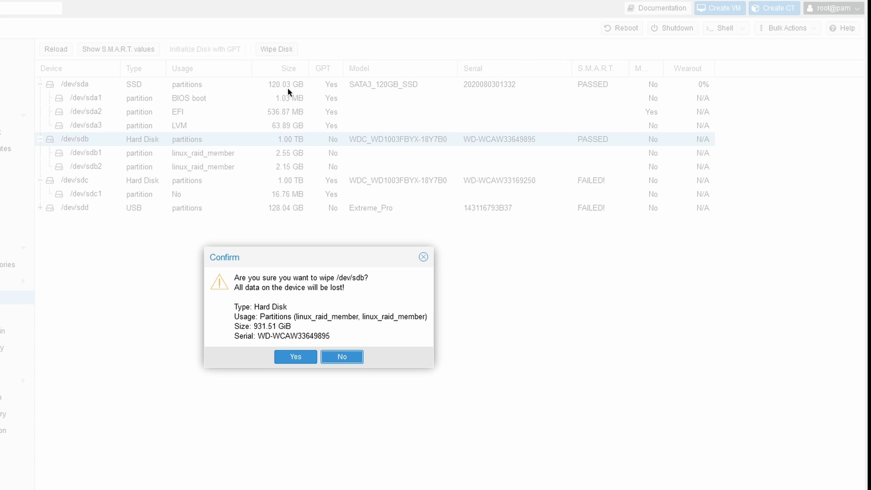
pyautogui.click(296, 357)
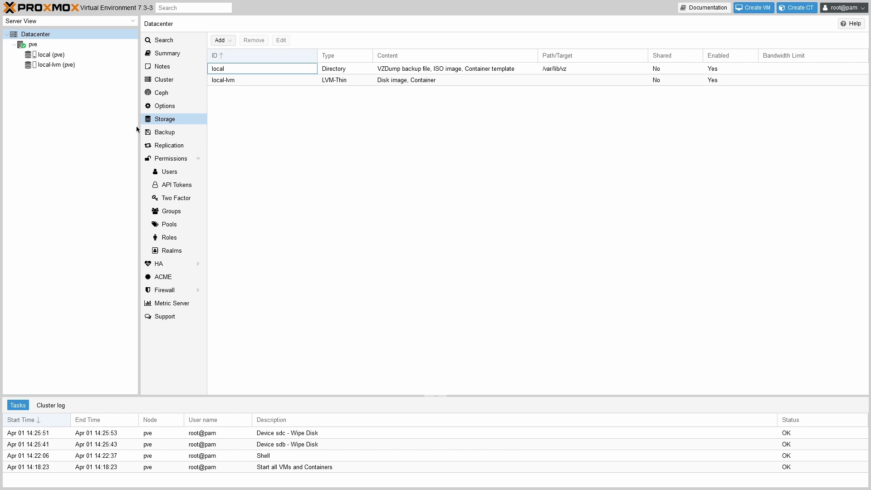
# Open and cancel a new Datacenter backup job, then view node pve's disk overview
pyautogui.click(175, 136)
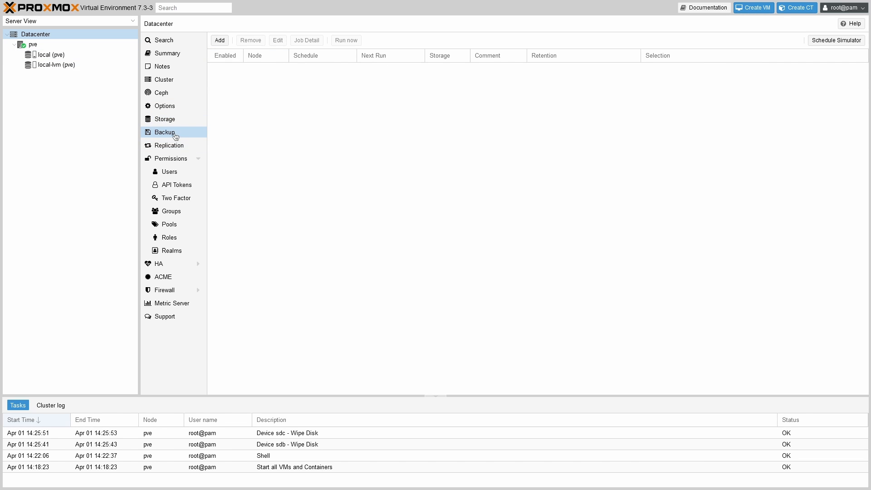
pyautogui.click(218, 42)
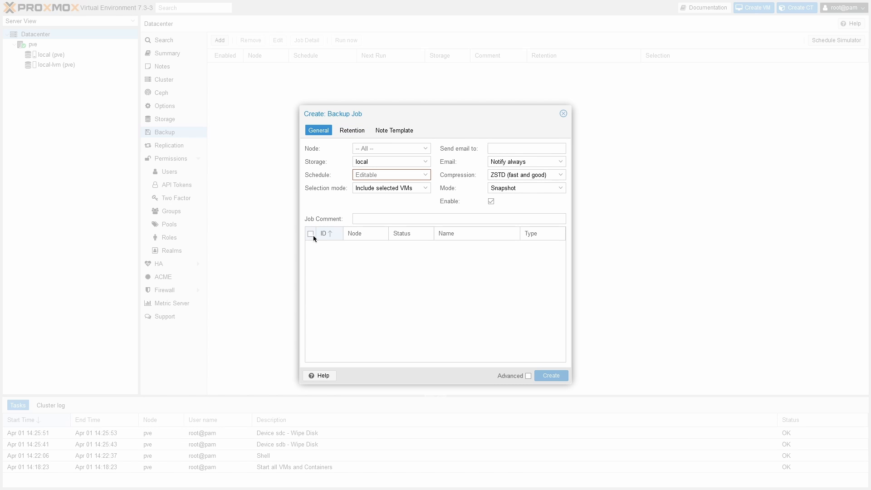
pyautogui.click(564, 114)
pyautogui.rightClick(58, 46)
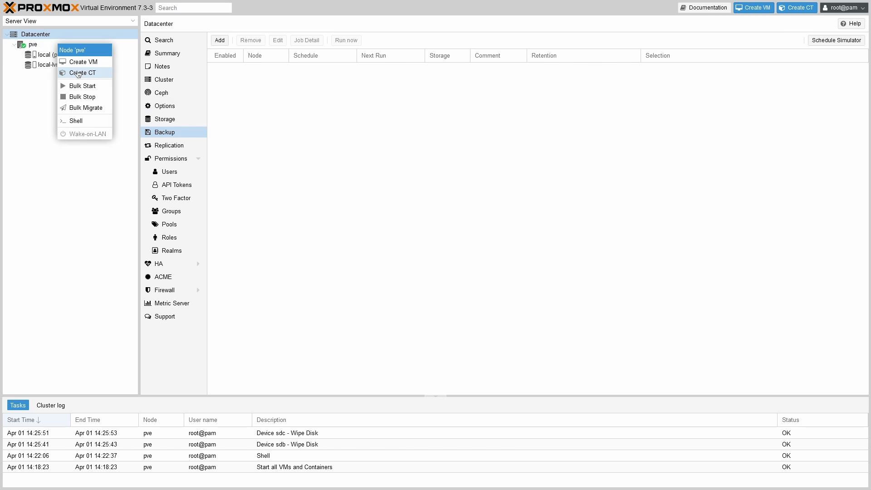
pyautogui.click(42, 42)
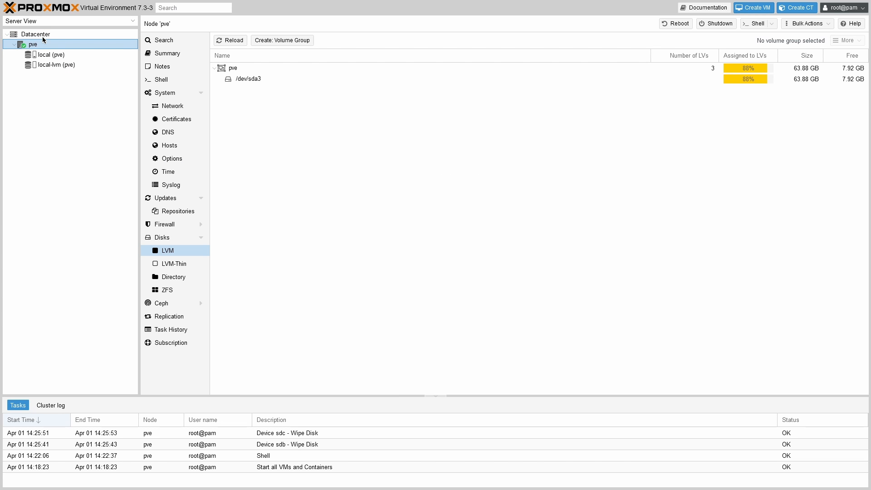
# Upload TrueNAS-SCALE-22.12.0.iso to local storage's ISO Images with Hash algorithm None
pyautogui.click(54, 56)
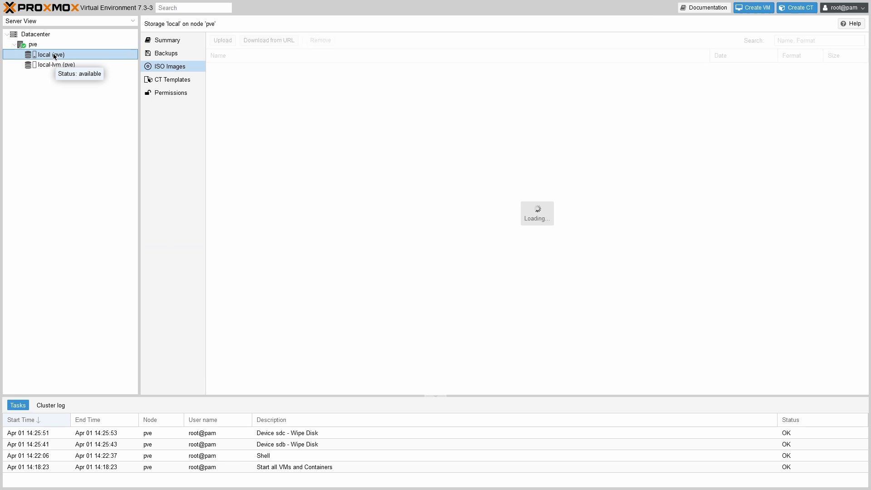
pyautogui.click(223, 41)
pyautogui.click(505, 211)
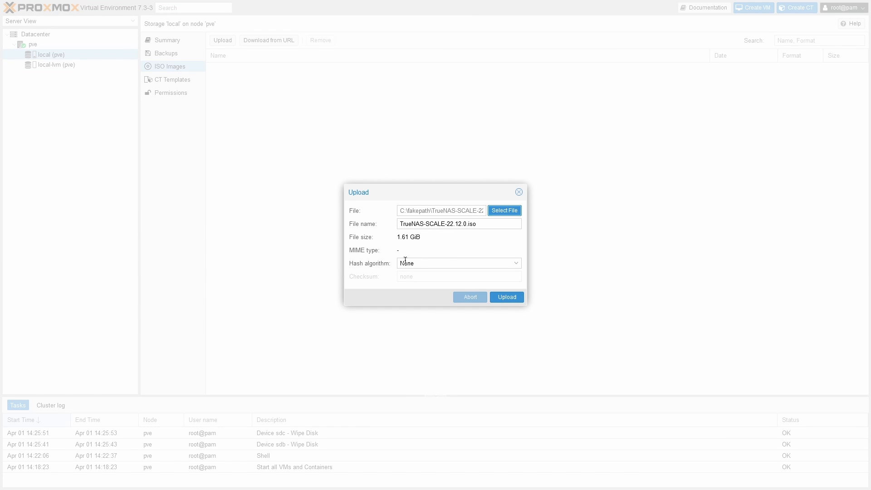
pyautogui.click(428, 264)
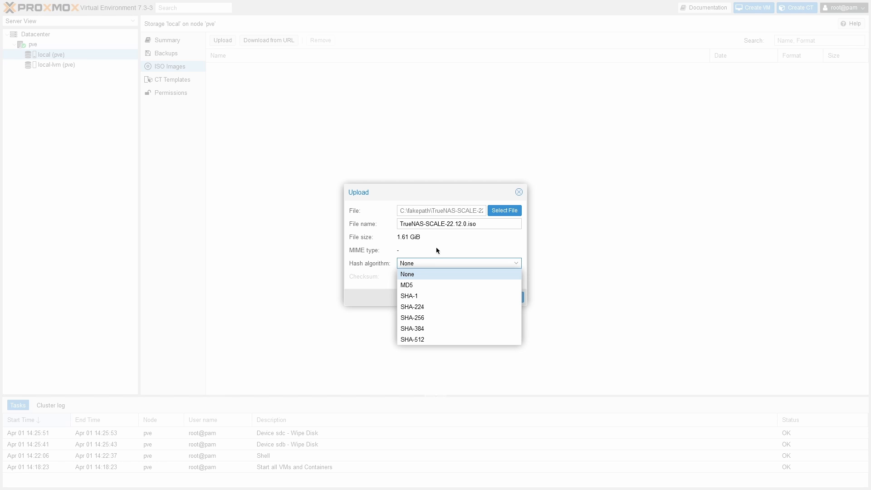
pyautogui.click(437, 251)
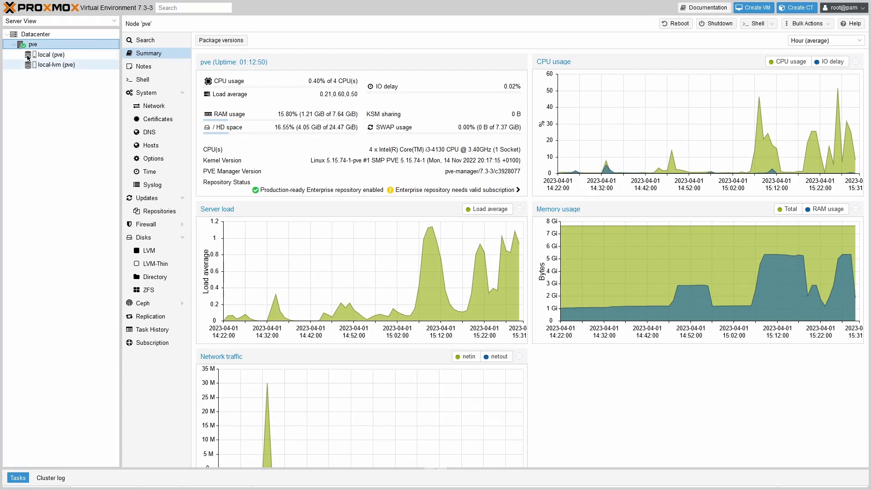
# Start a new VM on node pve named truenas, set to start at boot with order 1
pyautogui.rightClick(32, 44)
pyautogui.click(52, 62)
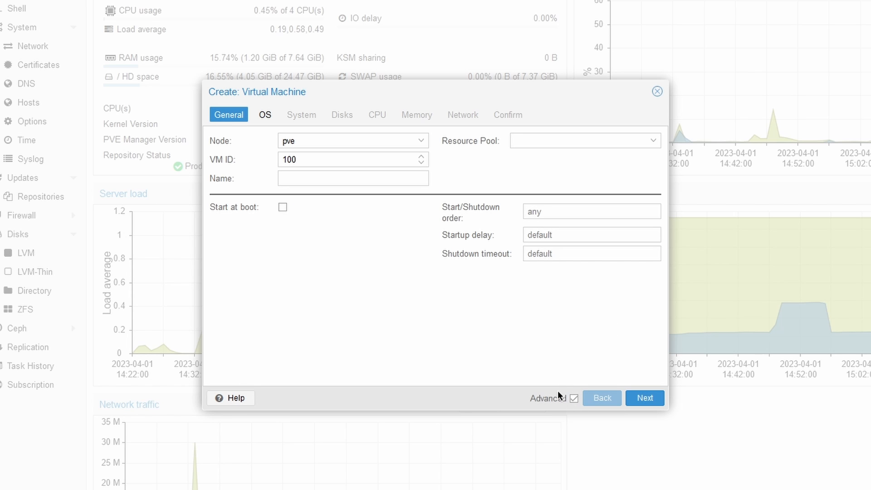
pyautogui.click(308, 180)
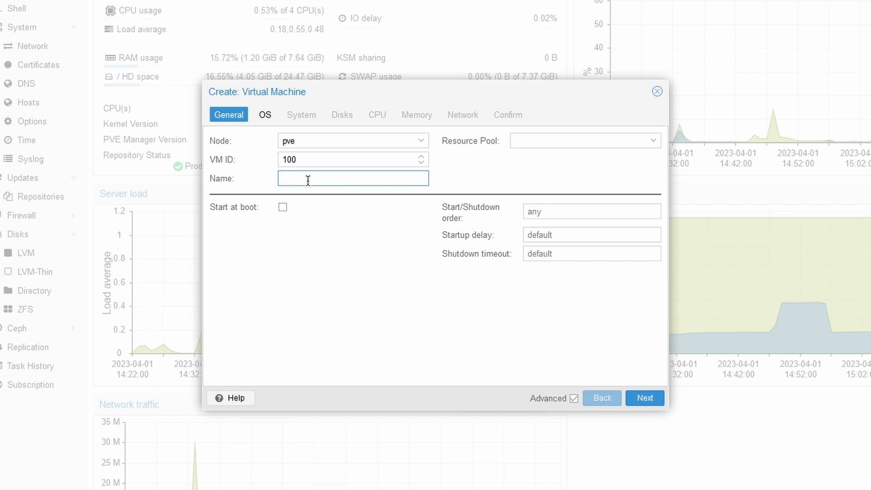
pyautogui.write('truenas')
pyautogui.click(320, 247)
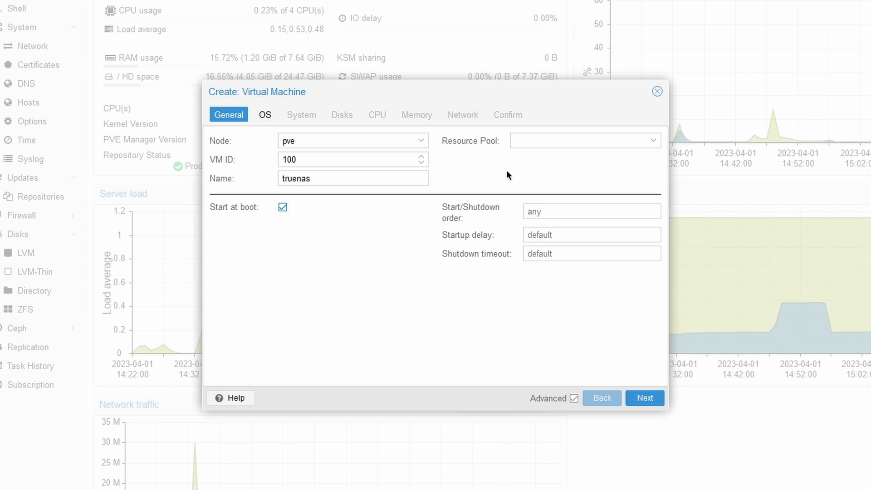
pyautogui.click(541, 211)
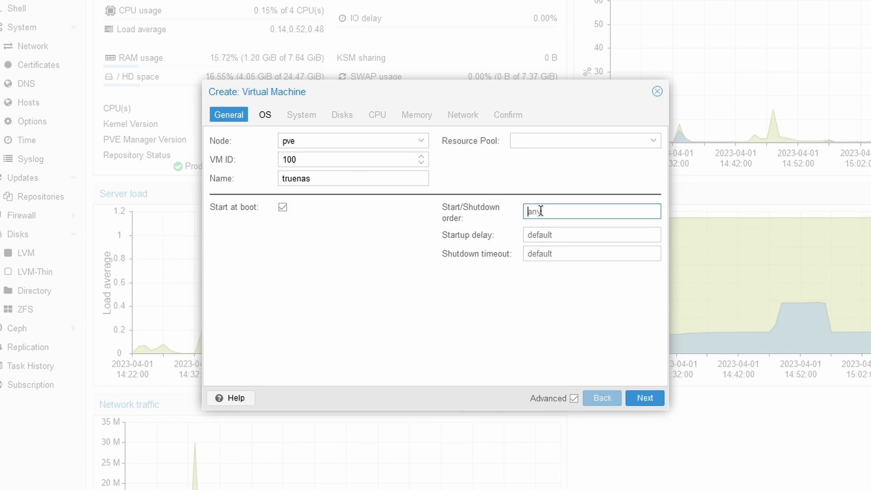
pyautogui.click(314, 314)
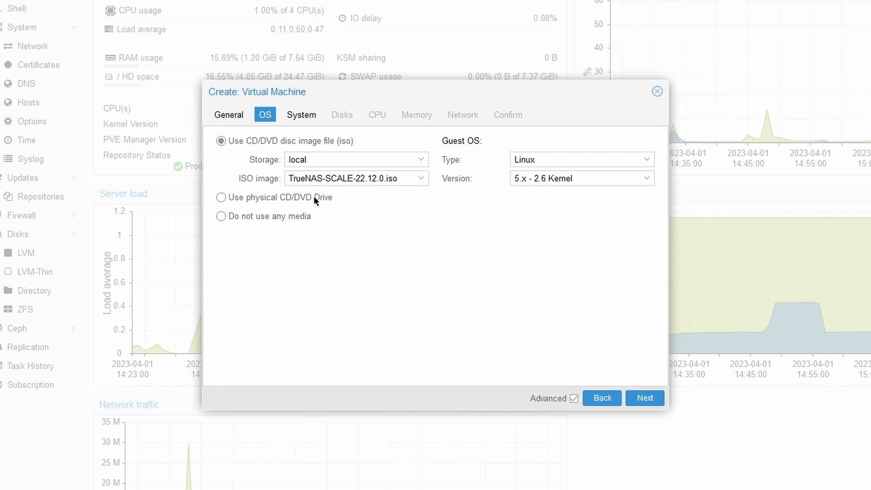
# Enable the QEMU guest agent and give the VM 2 CPU cores
pyautogui.click(312, 116)
pyautogui.click(515, 159)
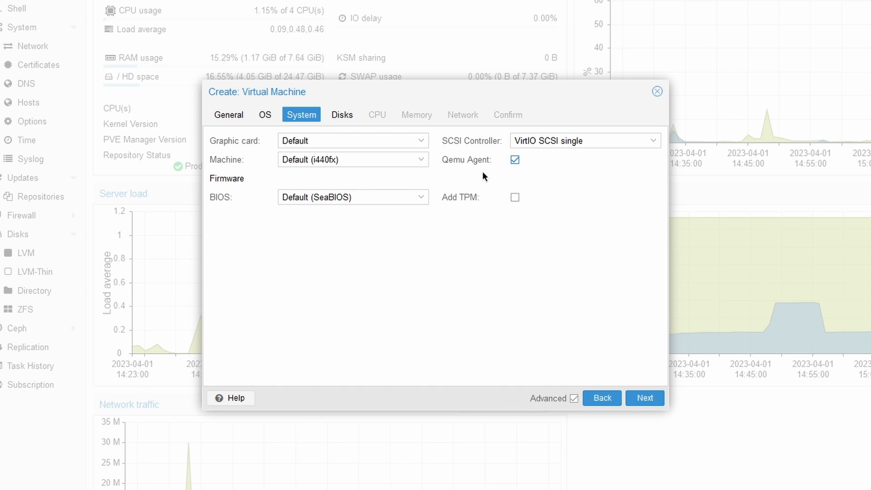
pyautogui.click(342, 119)
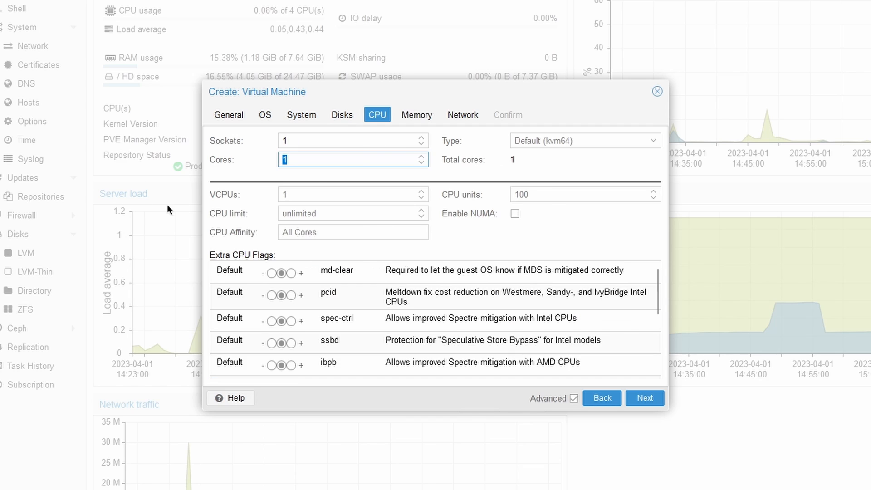
pyautogui.write('2')
# Set memory to 4096 MiB with ballooning off, review the summary and create VM 100
pyautogui.click(431, 119)
pyautogui.press('Tab')
pyautogui.write('40')
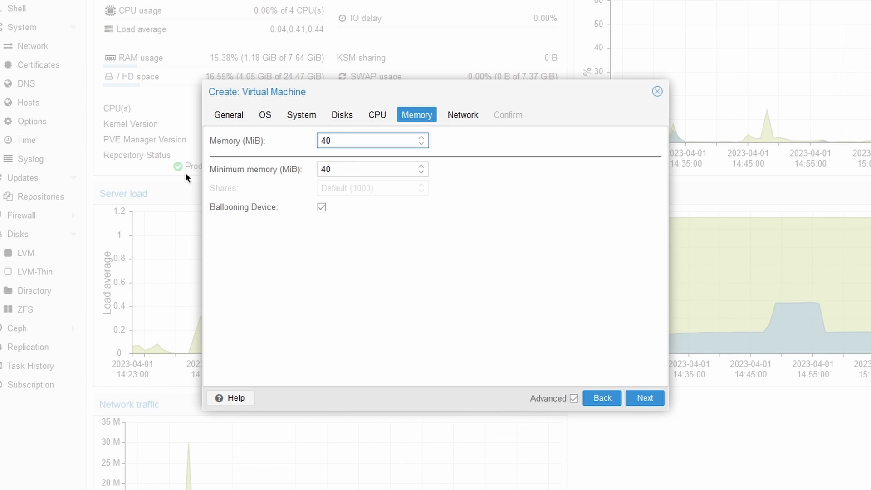
pyautogui.click(322, 207)
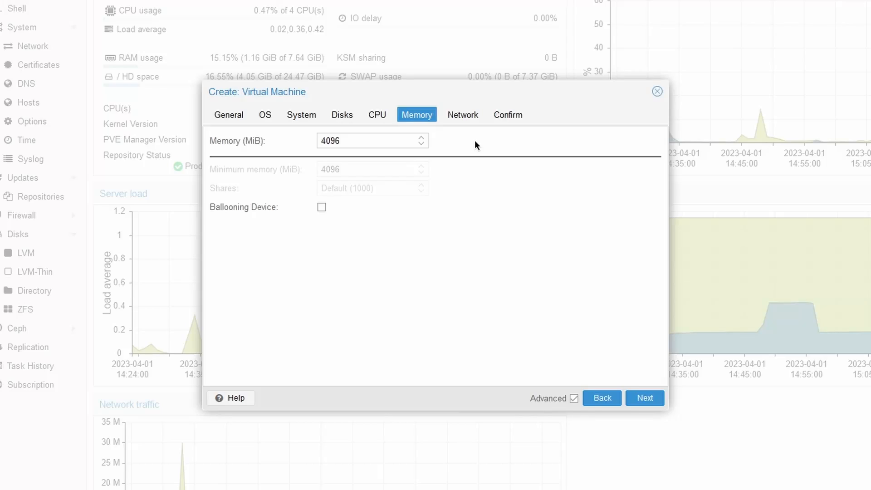
pyautogui.click(463, 116)
pyautogui.click(509, 114)
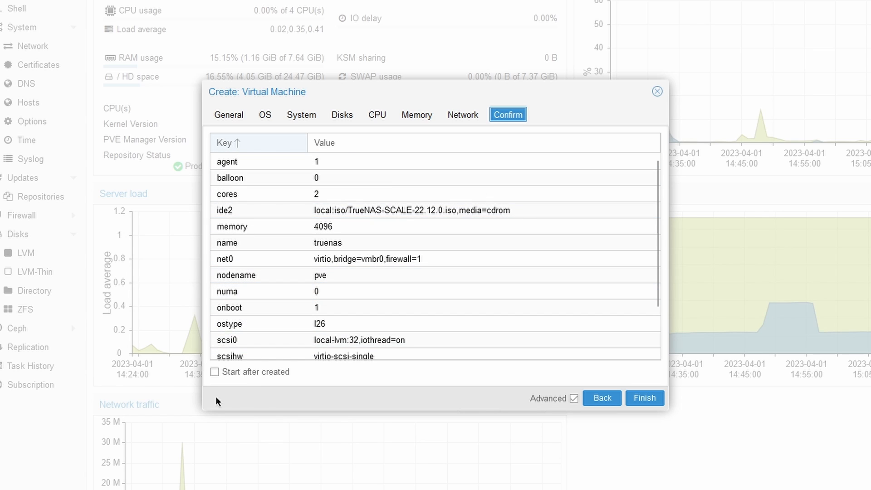
pyautogui.click(647, 402)
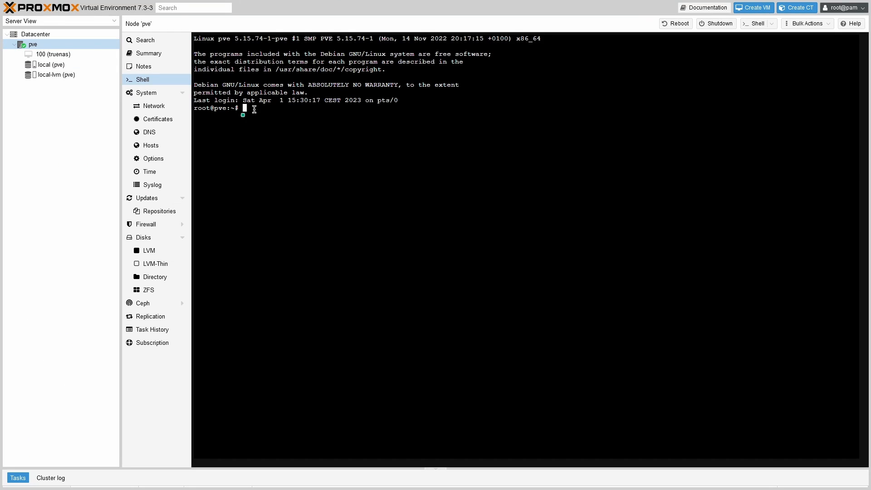
# Run ls -n /dev/disk/by-id/ in the pve shell and inspect the sdb and sdc entries
pyautogui.rightClick(234, 107)
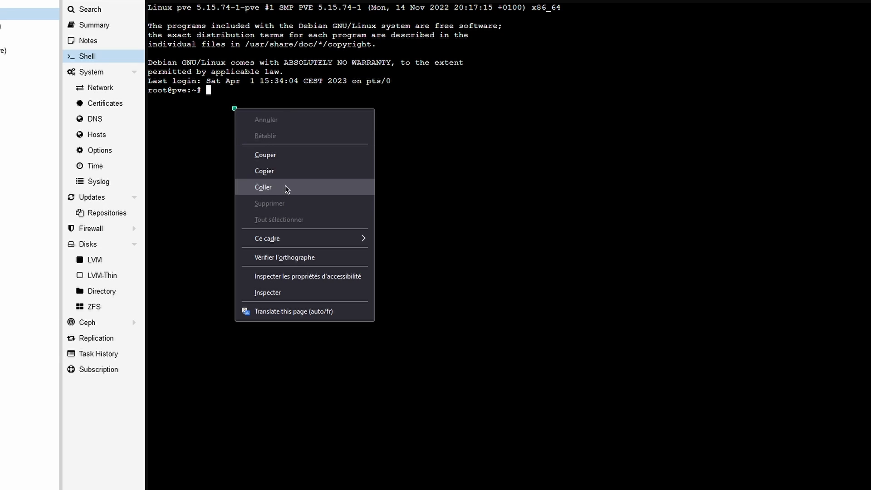
pyautogui.click(285, 186)
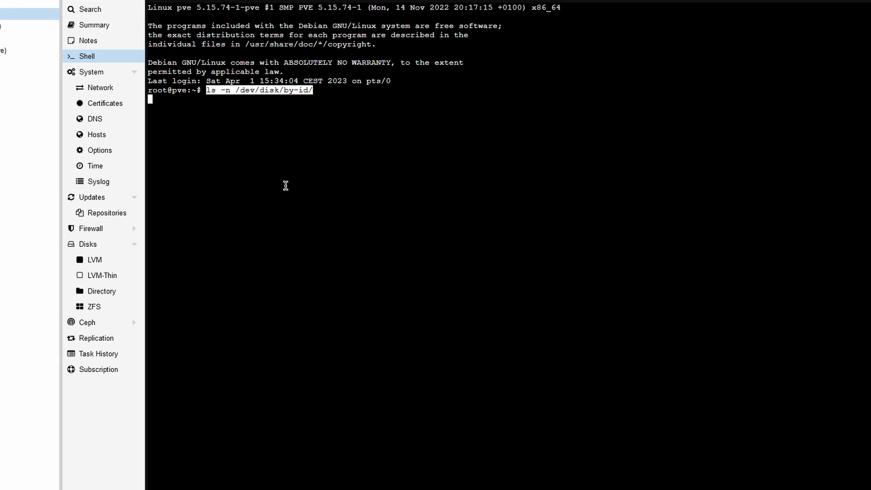
pyautogui.click(235, 94)
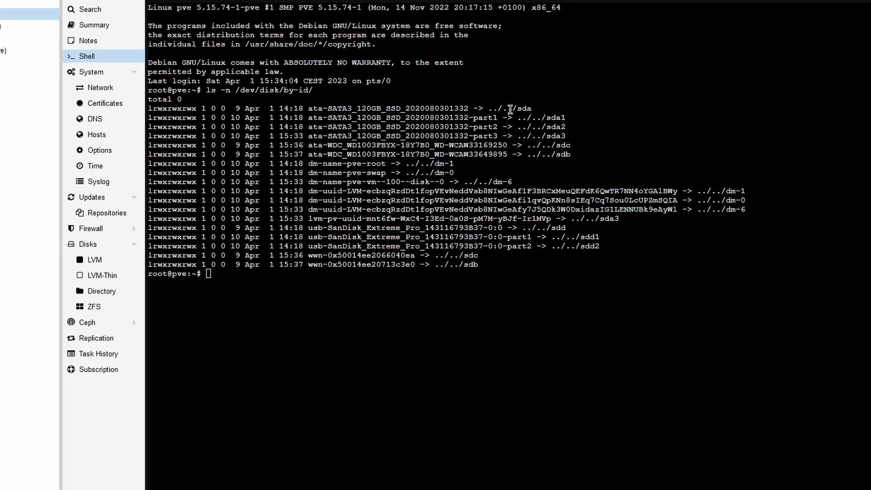
pyautogui.moveTo(508, 109); pyautogui.dragTo(516, 129)
pyautogui.moveTo(465, 225); pyautogui.dragTo(473, 250)
pyautogui.click(490, 243)
pyautogui.moveTo(574, 158); pyautogui.dragTo(553, 162)
pyautogui.click(572, 146)
# Record the two WDC drive IDs and their serial numbers in Notepad
pyautogui.moveTo(870, 139); pyautogui.dragTo(242, 134)
pyautogui.moveTo(239, 176); pyautogui.dragTo(255, 186)
pyautogui.moveTo(329, 177); pyautogui.dragTo(521, 180)
pyautogui.hotkey('ctrl', 'c')
pyautogui.moveTo(341, 184); pyautogui.dragTo(498, 177)
pyautogui.moveTo(555, 151); pyautogui.dragTo(574, 177)
pyautogui.click(343, 203)
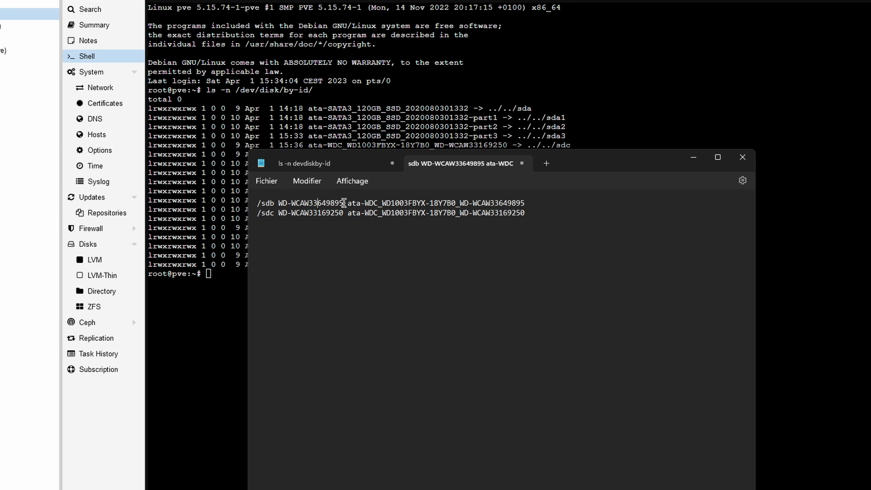
pyautogui.moveTo(344, 203); pyautogui.dragTo(278, 203)
pyautogui.moveTo(554, 169); pyautogui.dragTo(802, 188)
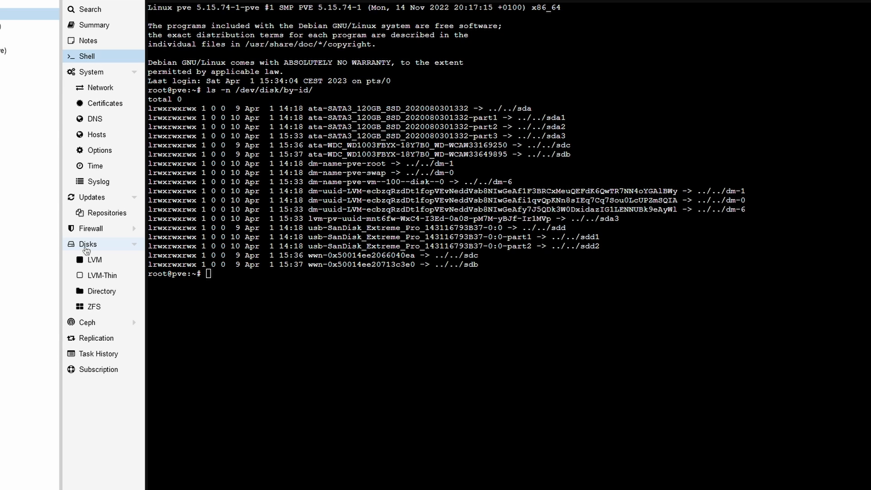
# Attach WDC drive WD-WCAW33649895 to VM 100 as scsi1 with qm set
pyautogui.click(86, 249)
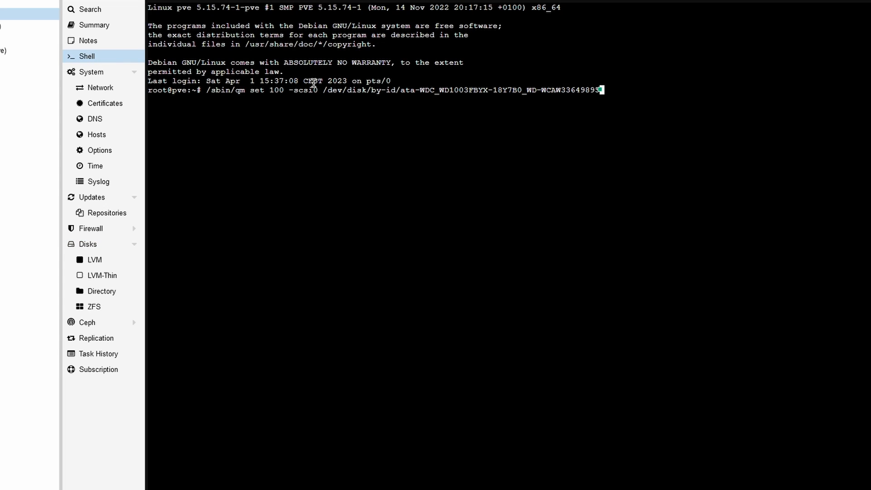
pyautogui.press('Left')
pyautogui.press('Left')
pyautogui.press('Left')
pyautogui.press('Left')
pyautogui.press('Left')
pyautogui.press('Left')
pyautogui.press('Left')
pyautogui.press('Left')
pyautogui.press('Left')
pyautogui.press('Left')
pyautogui.press('Left')
pyautogui.press('Left')
pyautogui.press('Left')
pyautogui.press('Left')
pyautogui.press('Left')
pyautogui.press('Left')
pyautogui.press('Left')
pyautogui.press('Left')
pyautogui.press('Left')
pyautogui.press('Left')
pyautogui.press('Left')
pyautogui.press('Left')
pyautogui.press('Left')
pyautogui.press('Left')
pyautogui.press('Left')
pyautogui.press('Left')
pyautogui.press('Left')
pyautogui.press('Left')
pyautogui.press('Left')
pyautogui.press('Left')
pyautogui.press('Left')
pyautogui.press('Left')
pyautogui.press('Left')
pyautogui.press('Left')
pyautogui.press('Left')
pyautogui.press('Left')
pyautogui.press('Left')
pyautogui.press('Left')
pyautogui.press('Left')
pyautogui.press('Left')
pyautogui.press('Left')
pyautogui.press('Left')
pyautogui.press('Left')
pyautogui.press('Left')
pyautogui.press('Left')
pyautogui.press('Left')
pyautogui.press('Left')
pyautogui.press('Left')
pyautogui.press('Left')
pyautogui.press('Left')
pyautogui.press('Left')
pyautogui.press('Left')
pyautogui.press('Left')
pyautogui.press('Left')
pyautogui.press('Left')
pyautogui.press('Left')
pyautogui.press('Left')
pyautogui.press('Left')
pyautogui.press('Left')
pyautogui.press('Left')
pyautogui.press('Left')
pyautogui.press('Left')
pyautogui.press('Left')
pyautogui.press('Left')
pyautogui.press('Right')
pyautogui.press('Right')
pyautogui.press('Right')
pyautogui.press('Right')
pyautogui.press('Right')
pyautogui.press('Right')
pyautogui.press('Right')
pyautogui.press('Right')
pyautogui.press('Right')
pyautogui.press('Right')
pyautogui.press('BackSpace')
pyautogui.write('1')
pyautogui.press('Right')
pyautogui.press('Right')
pyautogui.press('Right')
pyautogui.press('Right')
pyautogui.press('Right')
pyautogui.press('Right')
pyautogui.press('Right')
pyautogui.press('Right')
pyautogui.press('Right')
pyautogui.press('Right')
pyautogui.press('Right')
pyautogui.press('Right')
pyautogui.press('Right')
pyautogui.press('Right')
pyautogui.press('Right')
pyautogui.press('Right')
pyautogui.press('Right')
pyautogui.hotkey('ctrl', 'k')
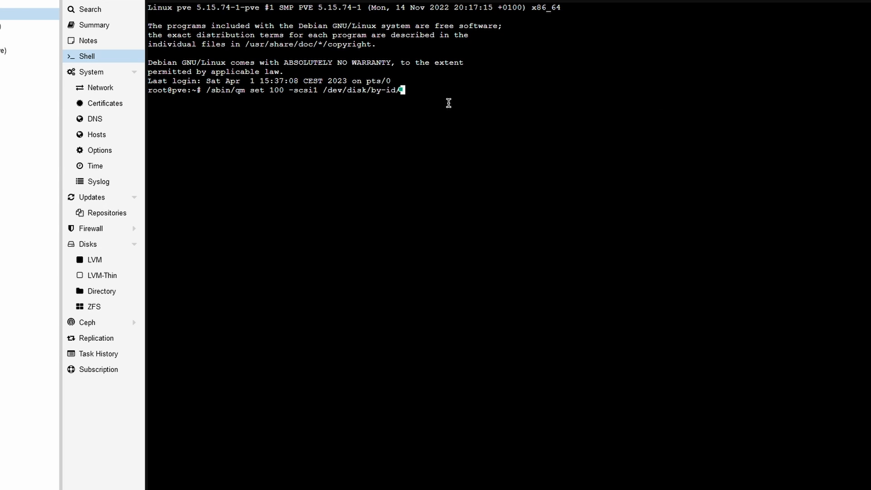
pyautogui.rightClick(426, 100)
pyautogui.click(454, 181)
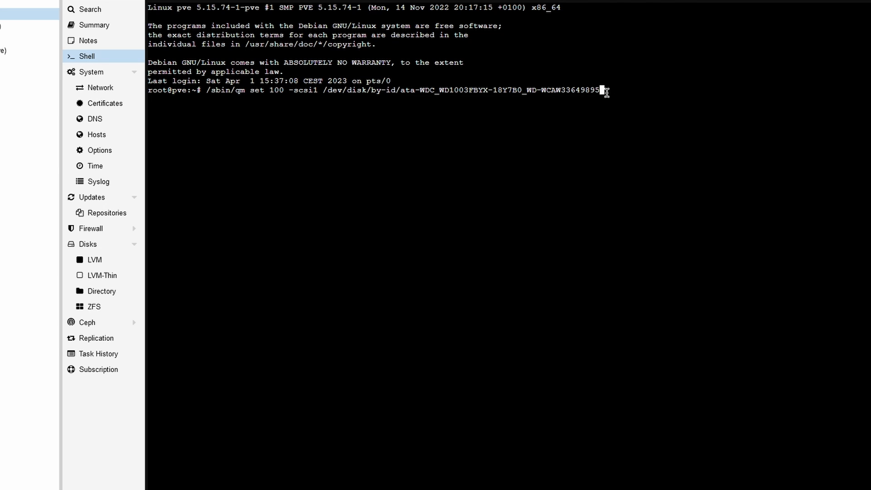
pyautogui.press('Return')
# Attach WDC drive WD-WCAW33169250 to VM 100 as scsi2 with qm set
pyautogui.press('Up')
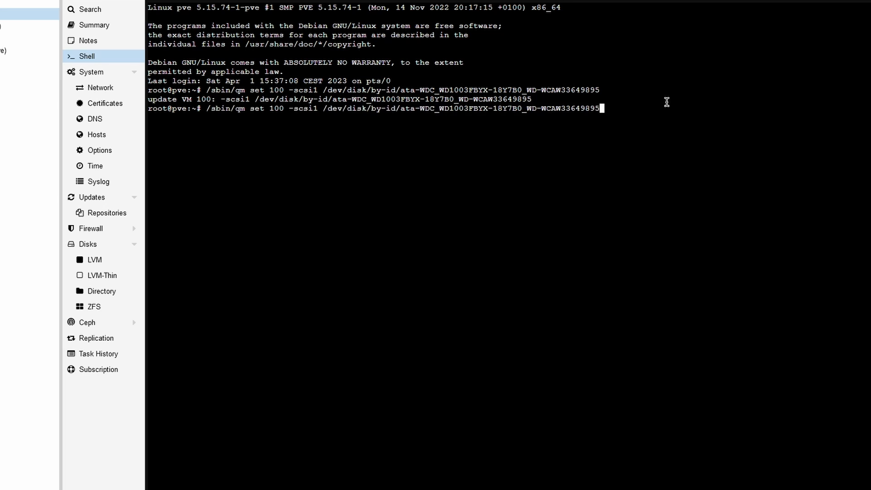
pyautogui.press('BackSpace')
pyautogui.press('BackSpace')
pyautogui.press('BackSpace')
pyautogui.press('BackSpace')
pyautogui.press('BackSpace')
pyautogui.press('BackSpace')
pyautogui.press('BackSpace')
pyautogui.press('BackSpace')
pyautogui.press('BackSpace')
pyautogui.press('BackSpace')
pyautogui.press('BackSpace')
pyautogui.press('BackSpace')
pyautogui.press('BackSpace')
pyautogui.press('BackSpace')
pyautogui.press('BackSpace')
pyautogui.press('BackSpace')
pyautogui.press('BackSpace')
pyautogui.press('BackSpace')
pyautogui.press('BackSpace')
pyautogui.press('BackSpace')
pyautogui.press('BackSpace')
pyautogui.press('BackSpace')
pyautogui.press('Left')
pyautogui.press('Left')
pyautogui.press('Left')
pyautogui.press('Left')
pyautogui.press('Left')
pyautogui.press('Left')
pyautogui.press('Left')
pyautogui.press('Left')
pyautogui.press('Left')
pyautogui.press('Left')
pyautogui.press('Left')
pyautogui.press('Left')
pyautogui.press('Left')
pyautogui.press('Left')
pyautogui.press('Left')
pyautogui.press('Left')
pyautogui.press('BackSpace')
pyautogui.write('2')
pyautogui.press('Right')
pyautogui.press('Right')
pyautogui.press('Right')
pyautogui.press('Right')
pyautogui.press('Right')
pyautogui.press('Right')
pyautogui.press('Right')
pyautogui.press('Right')
pyautogui.press('Right')
pyautogui.press('Right')
pyautogui.press('Right')
pyautogui.press('Right')
pyautogui.press('Right')
pyautogui.press('Right')
pyautogui.press('Right')
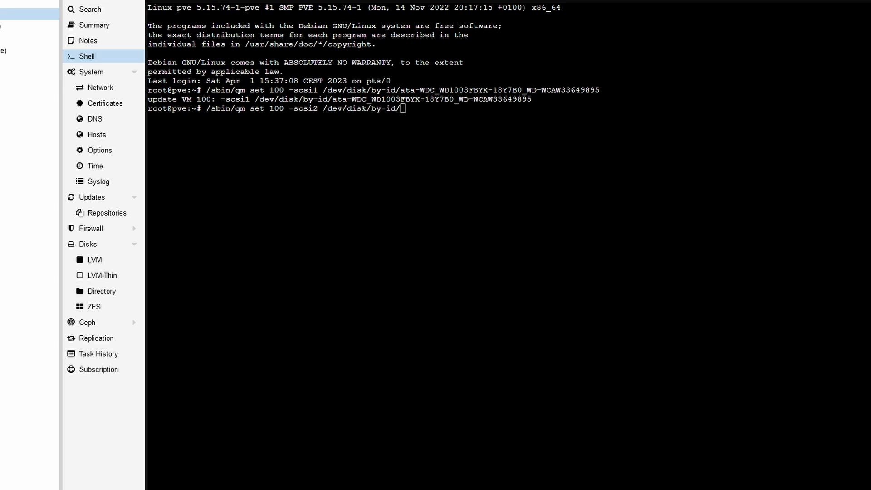
pyautogui.rightClick(493, 132)
pyautogui.click(549, 214)
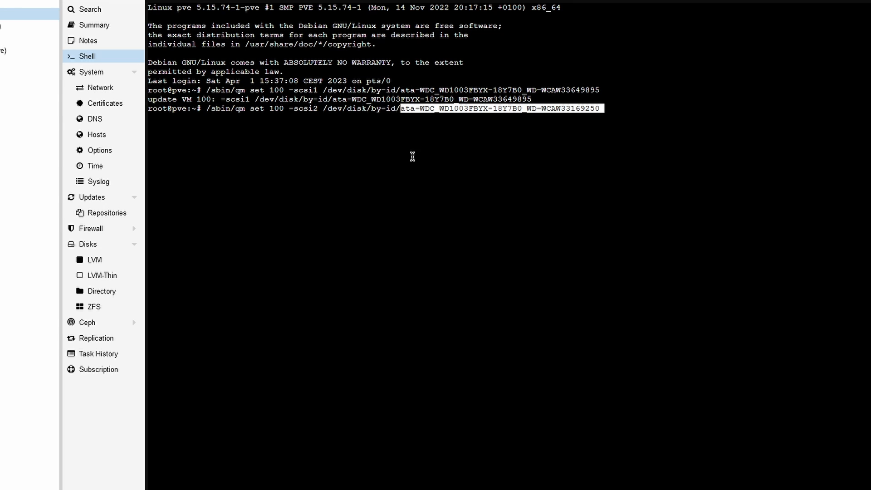
pyautogui.press('Return')
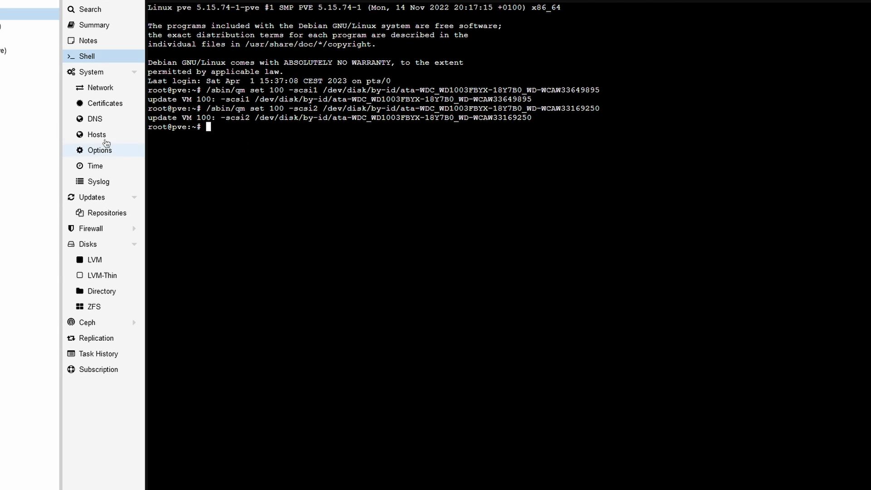
# Show the truenas VM's hardware list
pyautogui.click(5, 14)
pyautogui.click(5, 26)
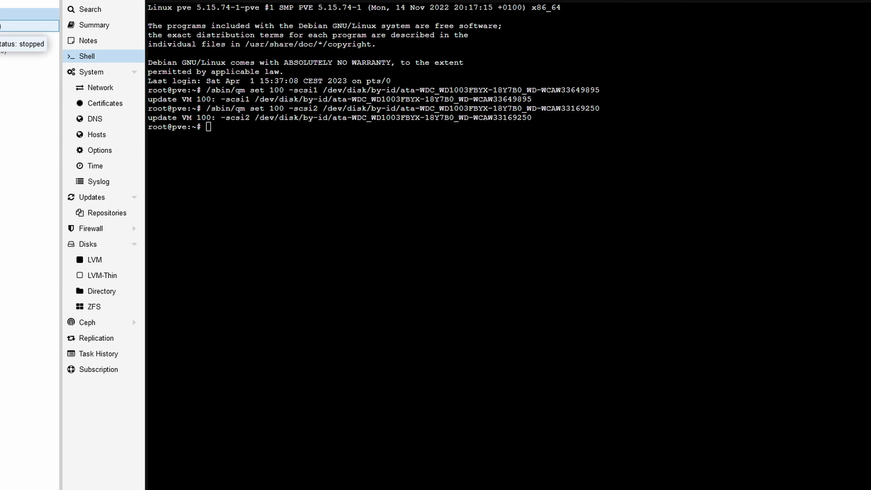
pyautogui.click(95, 42)
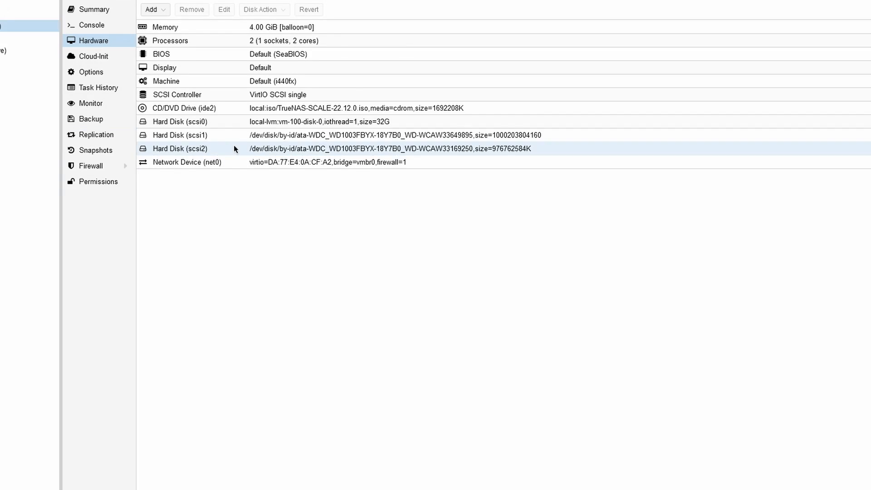
# Uncheck Backup on hard disks scsi1 and scsi2, then open the pve node's shell
pyautogui.click(270, 120)
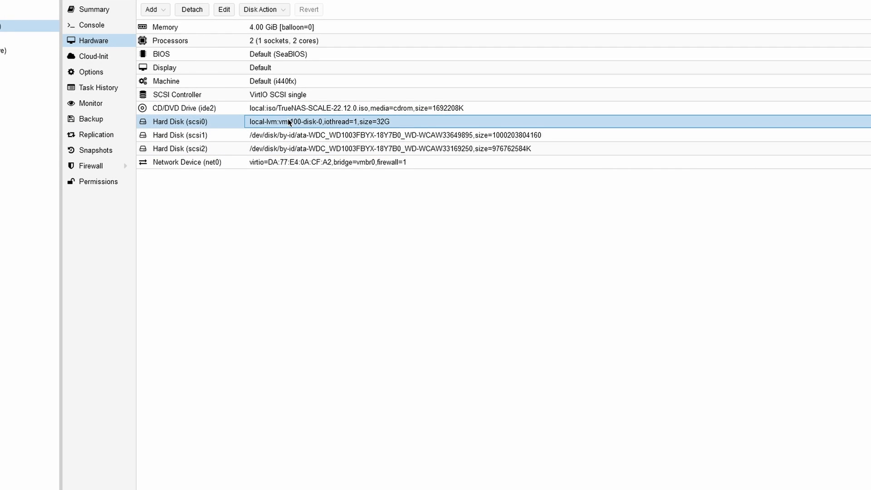
pyautogui.click(338, 139)
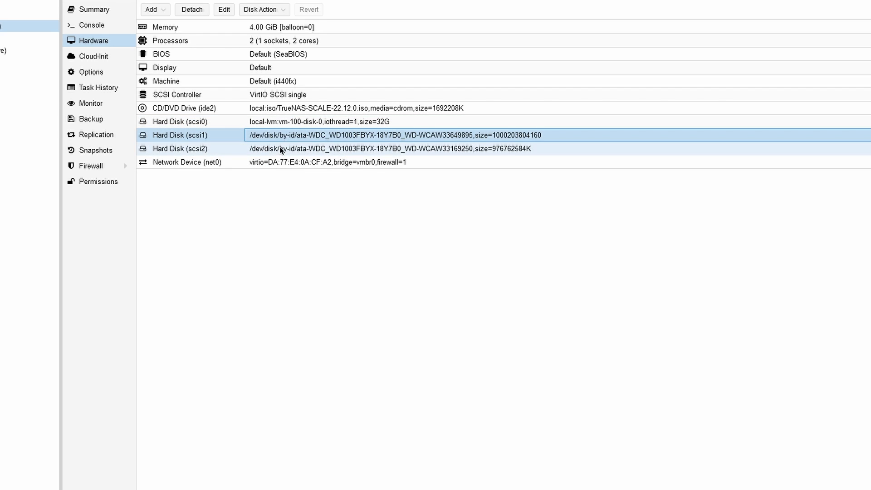
pyautogui.doubleClick(270, 137)
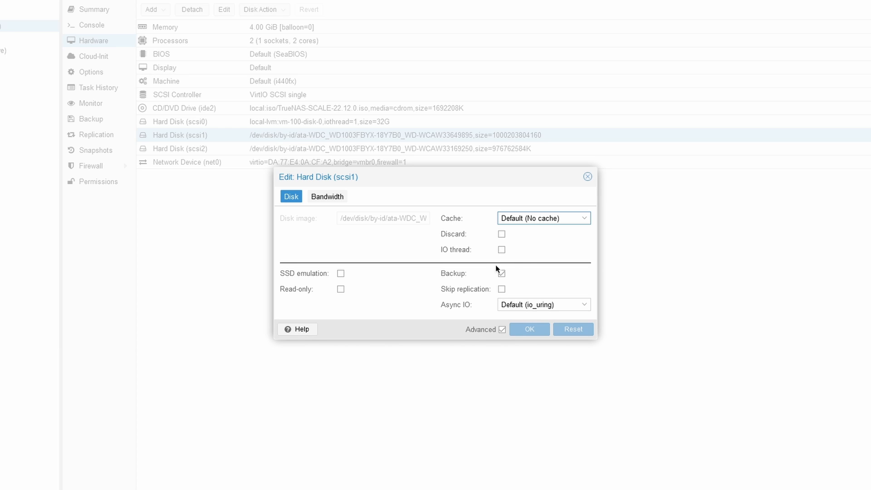
pyautogui.click(501, 275)
pyautogui.click(527, 330)
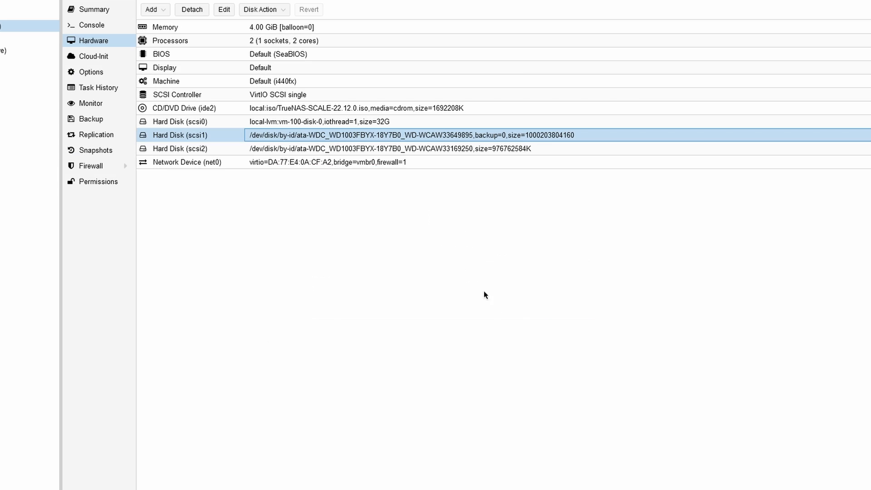
pyautogui.doubleClick(256, 150)
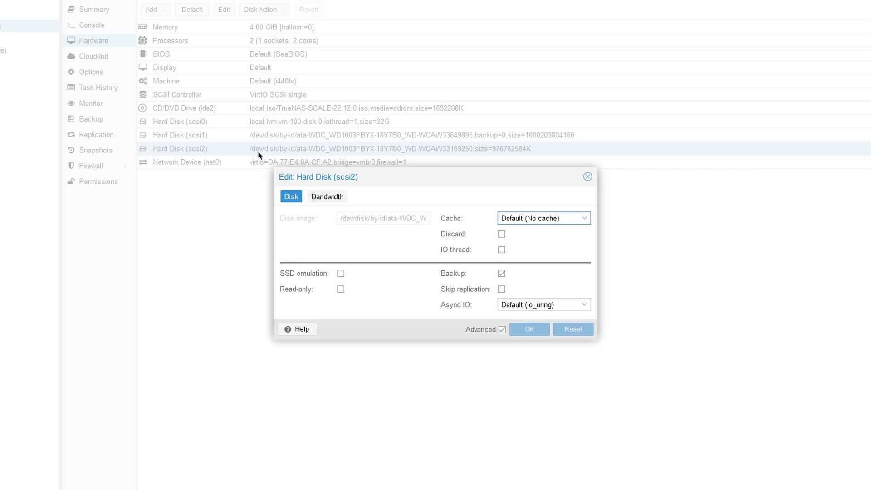
pyautogui.click(502, 274)
pyautogui.click(532, 335)
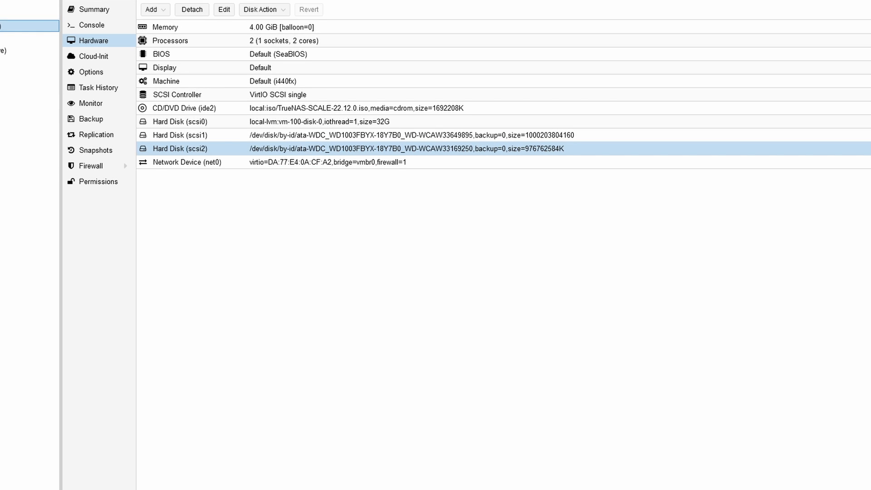
pyautogui.click(25, 14)
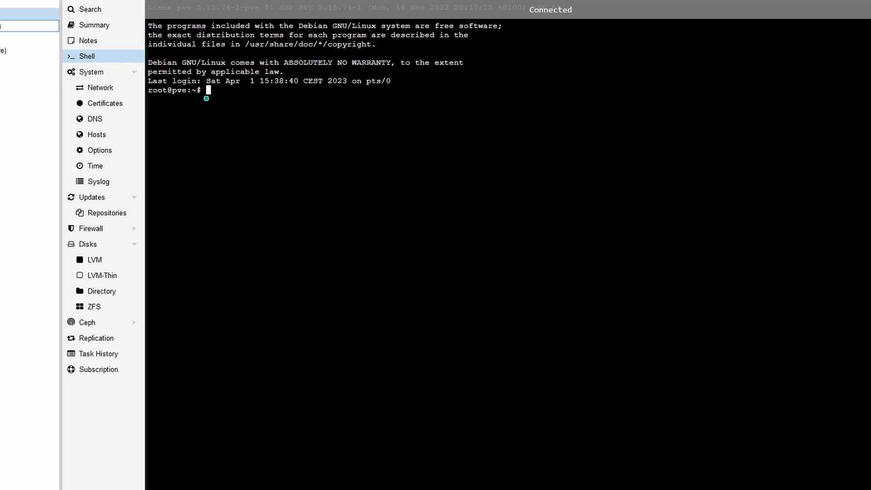
# Open /etc/pve/qemu-server/100.conf in nano, correcting the misspelled qemu path
pyautogui.click(432, 134)
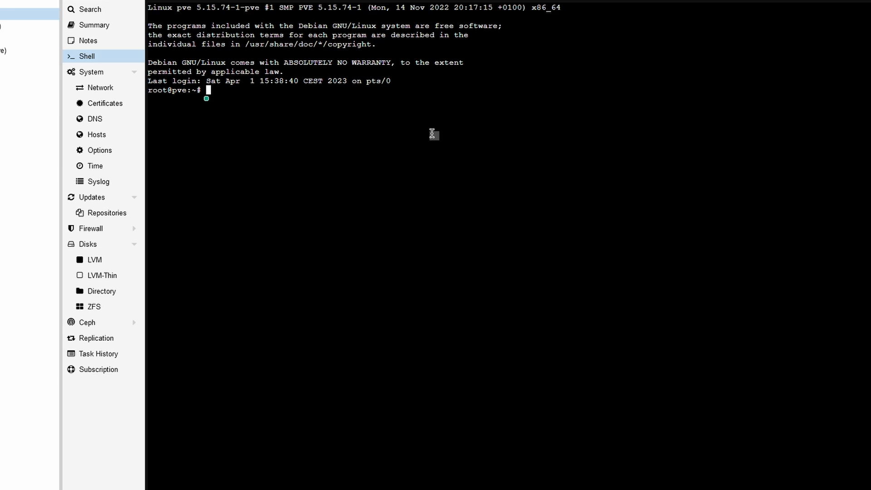
pyautogui.rightClick(430, 129)
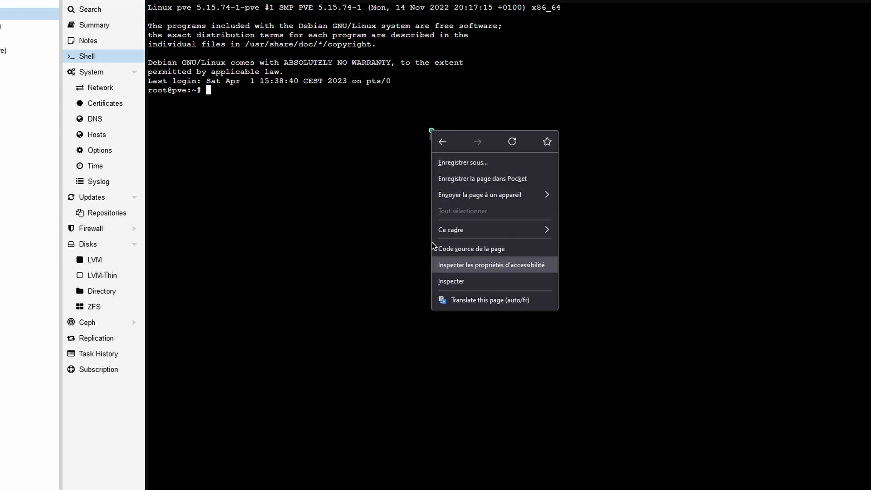
pyautogui.press('Escape')
pyautogui.rightClick(294, 103)
pyautogui.click(393, 182)
pyautogui.press('Left')
pyautogui.press('Left')
pyautogui.press('Left')
pyautogui.press('Left')
pyautogui.press('Left')
pyautogui.press('Left')
pyautogui.press('Left')
pyautogui.press('Left')
pyautogui.press('Left')
pyautogui.press('Left')
pyautogui.press('Left')
pyautogui.press('Left')
pyautogui.press('Left')
pyautogui.press('Left')
pyautogui.press('Left')
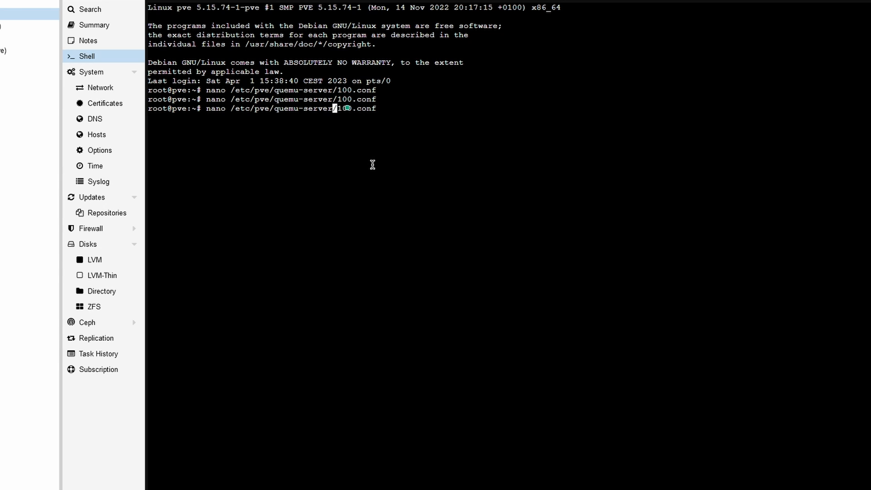
pyautogui.press('Left')
pyautogui.press('Left')
pyautogui.press('Left')
pyautogui.press('Left')
pyautogui.press('Left')
pyautogui.press('BackSpace')
pyautogui.press('Right')
pyautogui.press('Right')
pyautogui.press('Right')
pyautogui.press('Right')
pyautogui.press('Right')
pyautogui.press('Right')
pyautogui.press('Right')
pyautogui.press('Right')
pyautogui.press('Right')
pyautogui.press('Right')
pyautogui.press('Right')
pyautogui.press('Right')
pyautogui.press('Right')
pyautogui.press('Right')
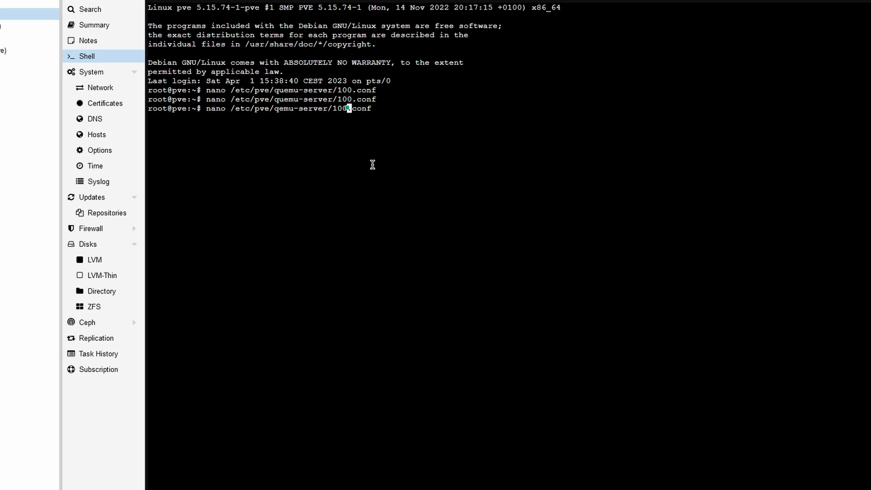
pyautogui.press('Right')
pyautogui.press('Right')
pyautogui.moveTo(343, 111); pyautogui.dragTo(347, 109)
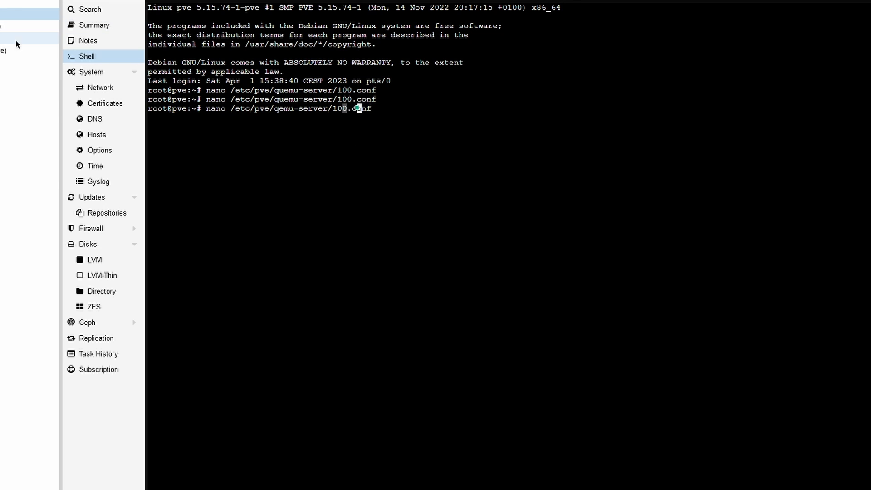
pyautogui.press('Return')
# Append ,serial= with each disk's serial to the scsi1 and scsi2 lines, then save and exit
pyautogui.press('Down')
pyautogui.press('Down')
pyautogui.press('Down')
pyautogui.press('Right')
pyautogui.press('Right')
pyautogui.press('Right')
pyautogui.press('Right')
pyautogui.press('Right')
pyautogui.press('Right')
pyautogui.press('Right')
pyautogui.press('Right')
pyautogui.press('Right')
pyautogui.press('Right')
pyautogui.press('Right')
pyautogui.press('Right')
pyautogui.press('Right')
pyautogui.press('Right')
pyautogui.press('Right')
pyautogui.press('Right')
pyautogui.press('Right')
pyautogui.press('Right')
pyautogui.press('Right')
pyautogui.press('Right')
pyautogui.press('Right')
pyautogui.press('Right')
pyautogui.press('Right')
pyautogui.press('Right')
pyautogui.press('Right')
pyautogui.press('Right')
pyautogui.press('Right')
pyautogui.press('Right')
pyautogui.press('Right')
pyautogui.press('Right')
pyautogui.press('Right')
pyautogui.press('Right')
pyautogui.press('Right')
pyautogui.press('Right')
pyautogui.press('Right')
pyautogui.press('Right')
pyautogui.press('Right')
pyautogui.press('Right')
pyautogui.press('Right')
pyautogui.press('Right')
pyautogui.press('Right')
pyautogui.press('Right')
pyautogui.write(',serial=')
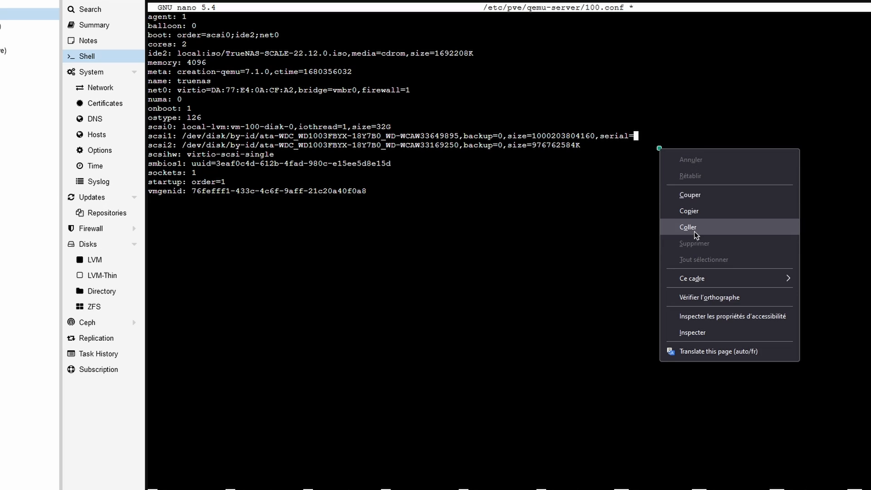
pyautogui.click(695, 230)
pyautogui.press('Down')
pyautogui.write(',serial=')
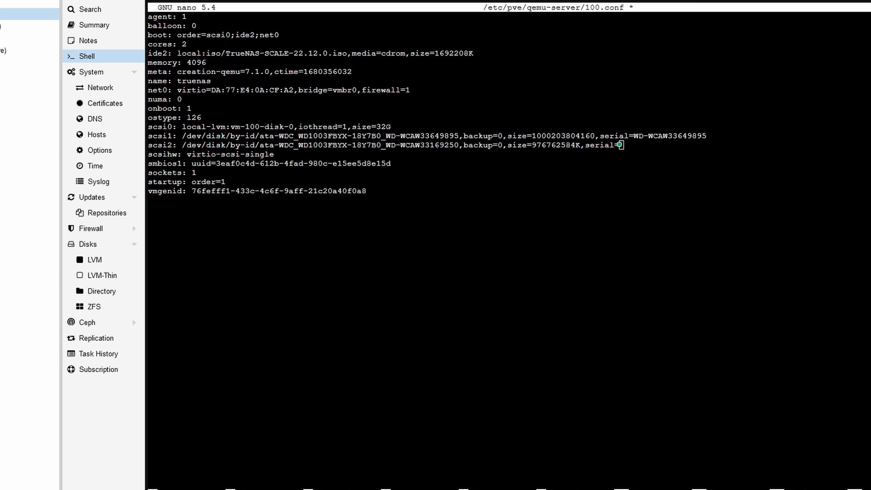
pyautogui.rightClick(690, 187)
pyautogui.click(707, 271)
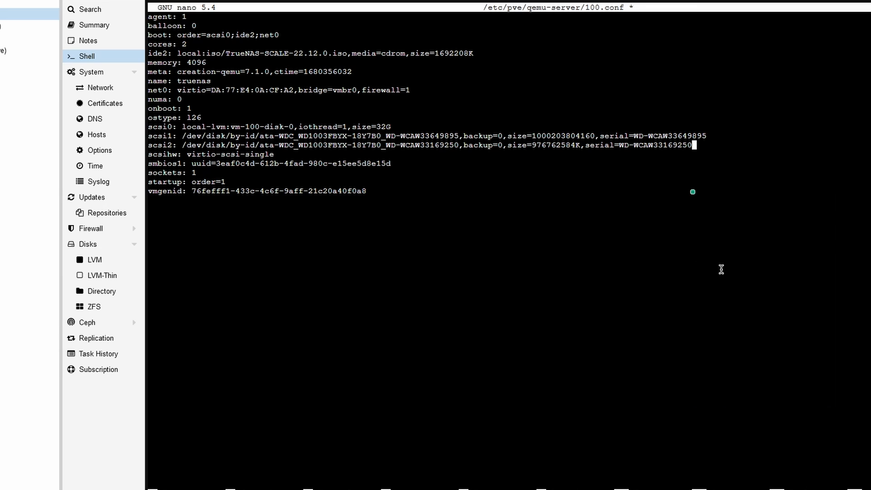
pyautogui.hotkey('ctrl', 'o')
pyautogui.press('Return')
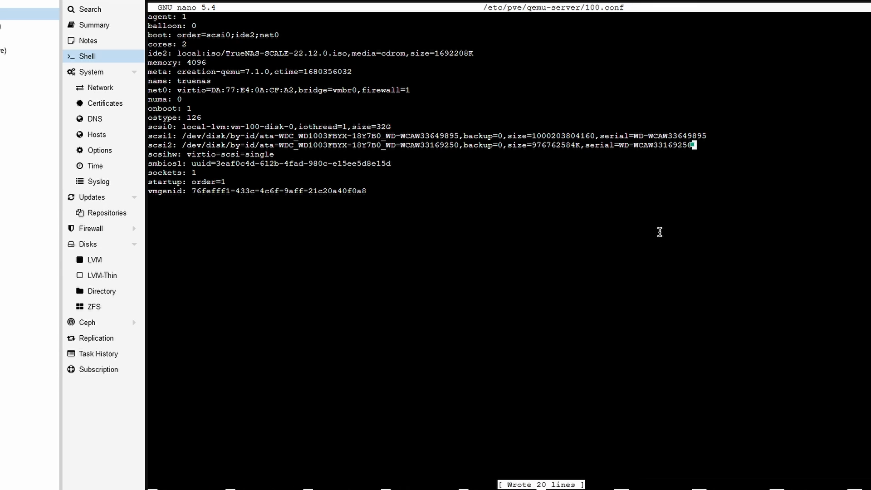
pyautogui.hotkey('ctrl', 'x')
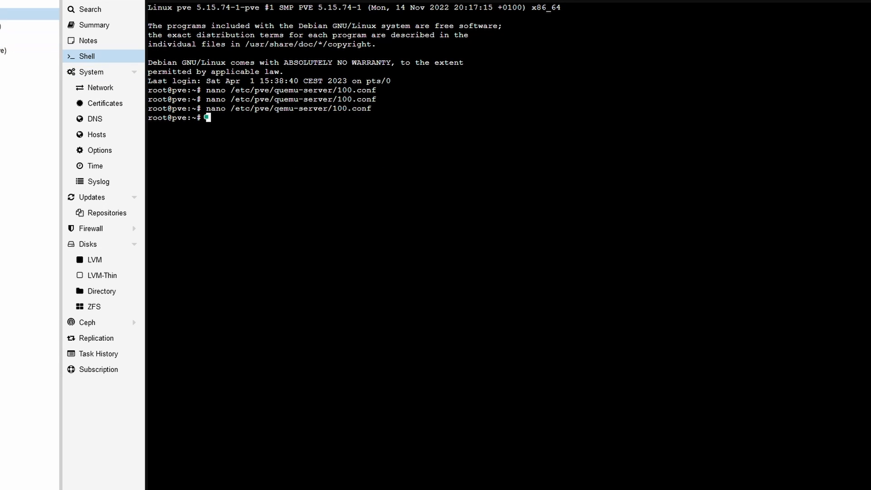
# Start VM 100 and choose Install/Upgrade, accepting the low RAM warning
pyautogui.click(1, 26)
pyautogui.rightClick(1, 26)
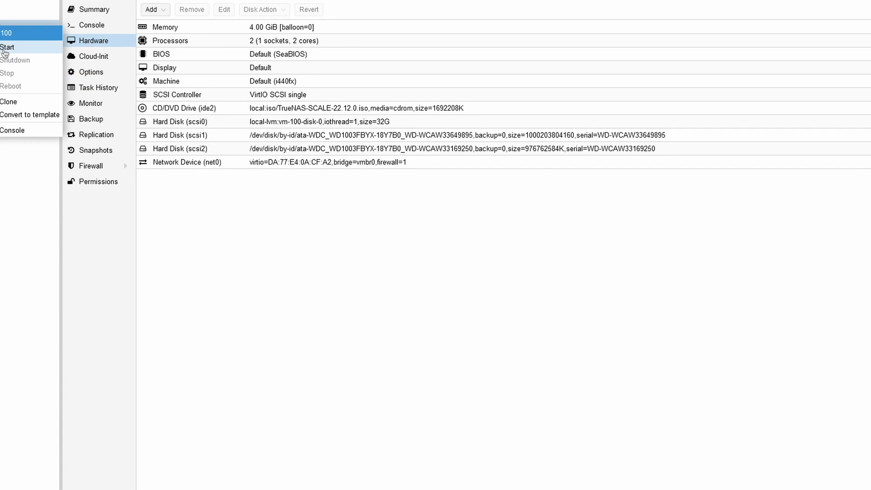
pyautogui.click(3, 49)
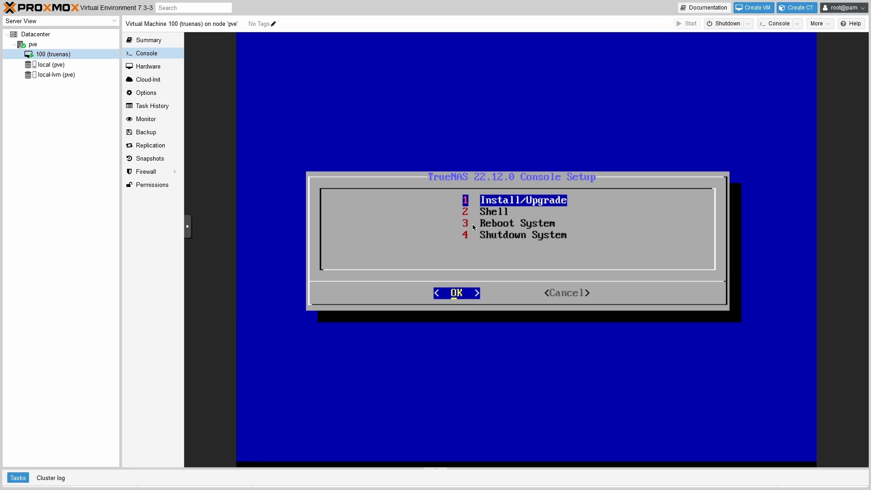
pyautogui.press('Return')
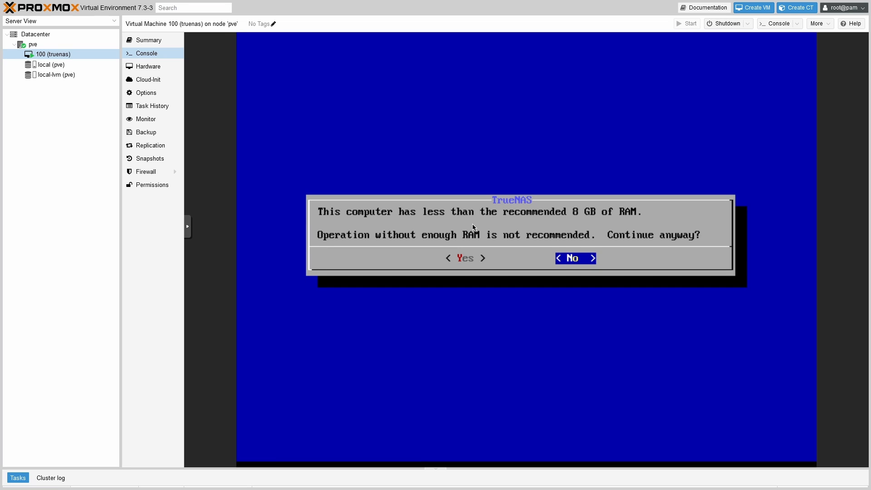
pyautogui.press('Left')
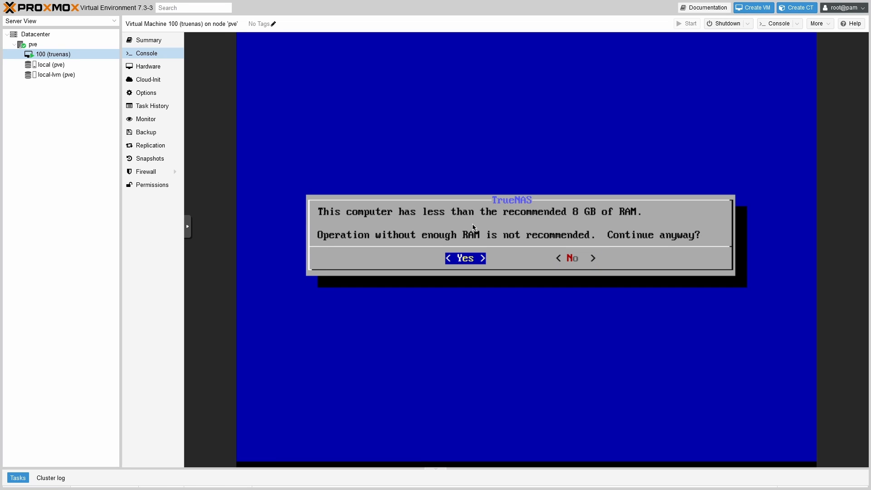
pyautogui.press('Return')
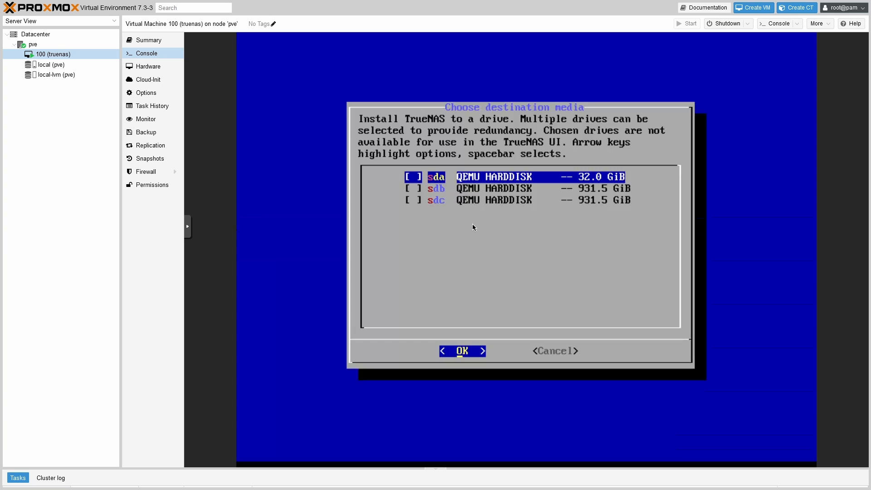
# Select the 32 GiB sda disk as install target and accept the erase warning
pyautogui.press('space')
pyautogui.press('Right')
pyautogui.press('Left')
pyautogui.press('Return')
pyautogui.press('Right')
pyautogui.press('Left')
pyautogui.press('Return')
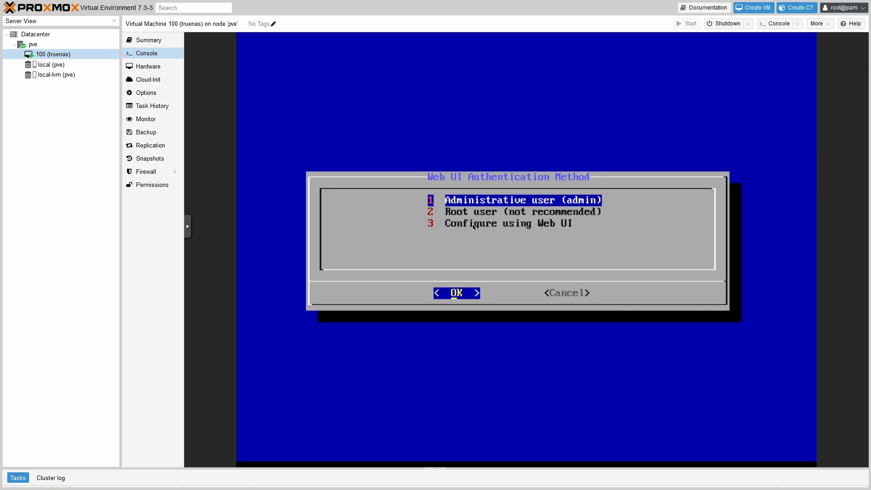
# Choose the Administrative user, set its password, and reboot after installation finishes
pyautogui.press('Down')
pyautogui.press('Up')
pyautogui.press('Return')
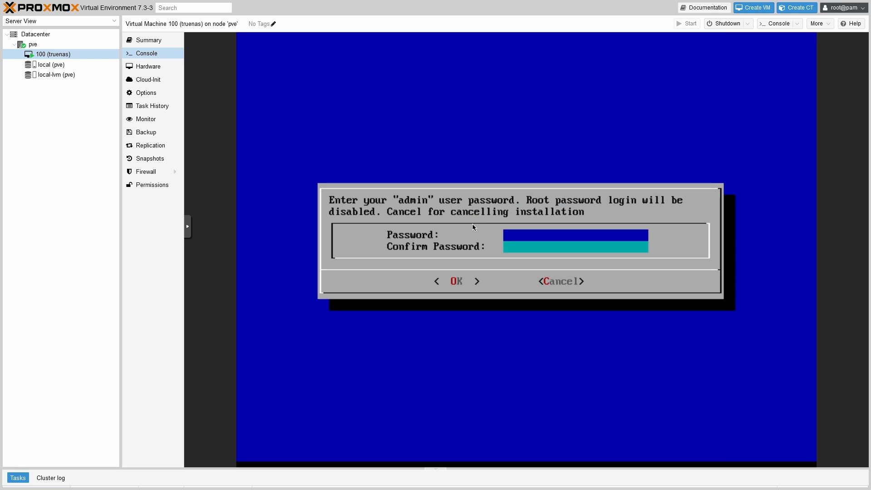
pyautogui.write('a')
pyautogui.press('Tab')
pyautogui.write('a')
pyautogui.press('Tab')
pyautogui.press('Return')
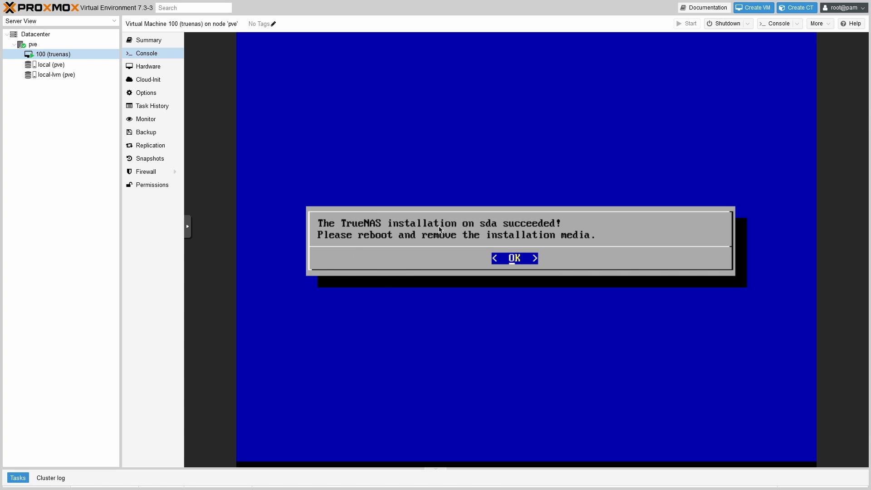
pyautogui.press('Return')
pyautogui.press('Down')
pyautogui.press('Down')
pyautogui.press('Return')
# Set VM 100's CD/DVD drive to no media, removing the installer ISO
pyautogui.click(147, 65)
pyautogui.doubleClick(280, 124)
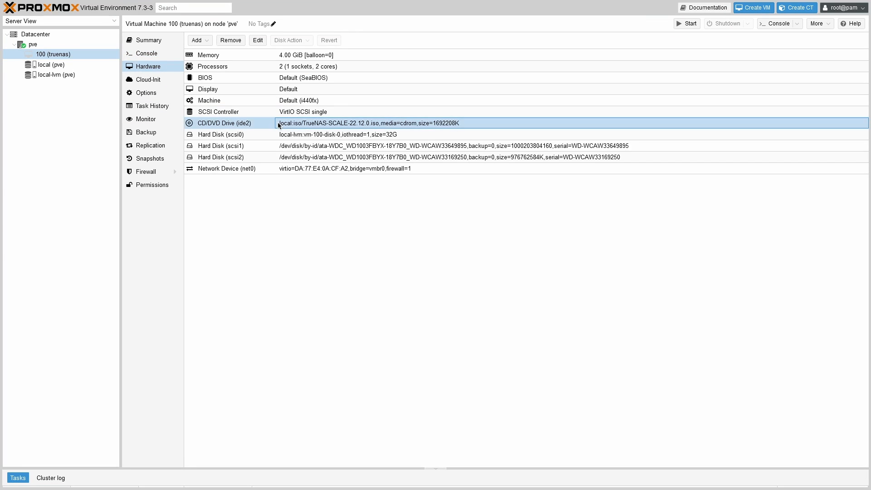
pyautogui.click(374, 271)
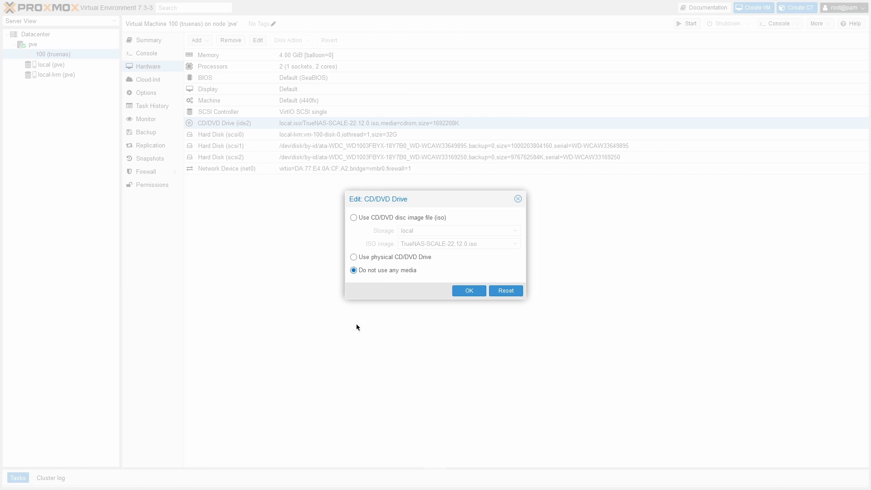
pyautogui.click(469, 291)
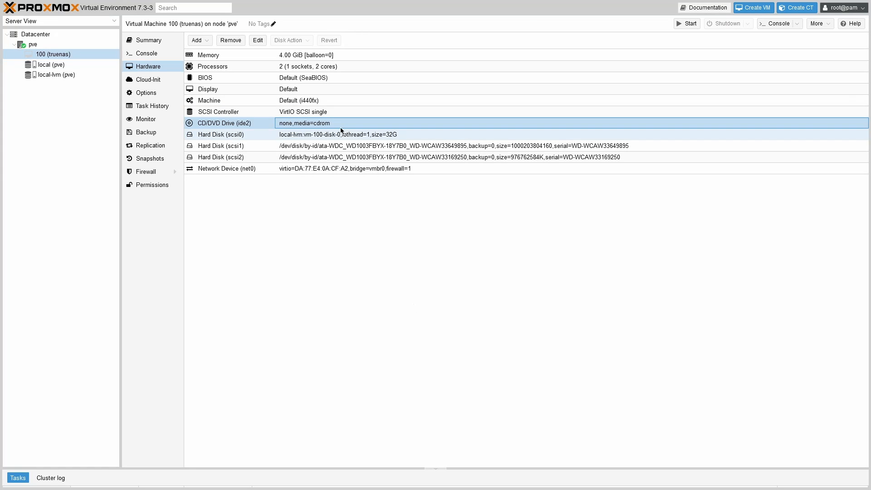
# Start VM 100 and boot the standard TrueNAS Scale GRUB entry from the console
pyautogui.rightClick(37, 54)
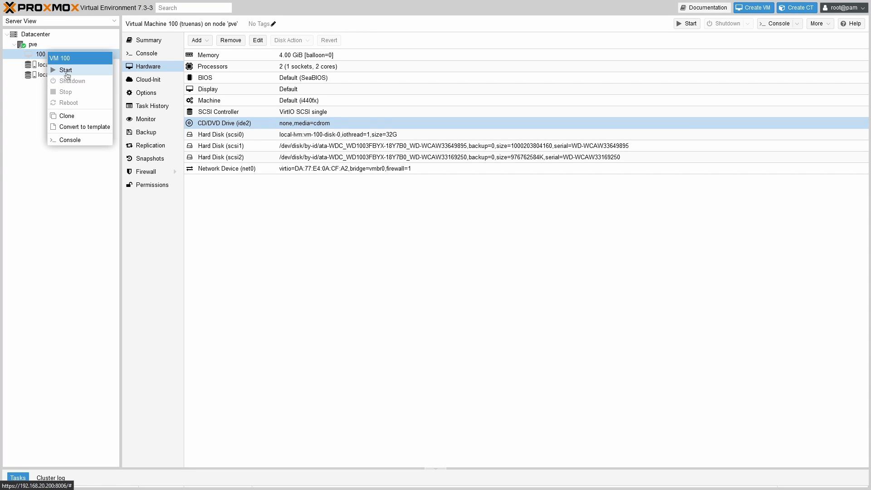
pyautogui.press('Escape')
pyautogui.click(152, 58)
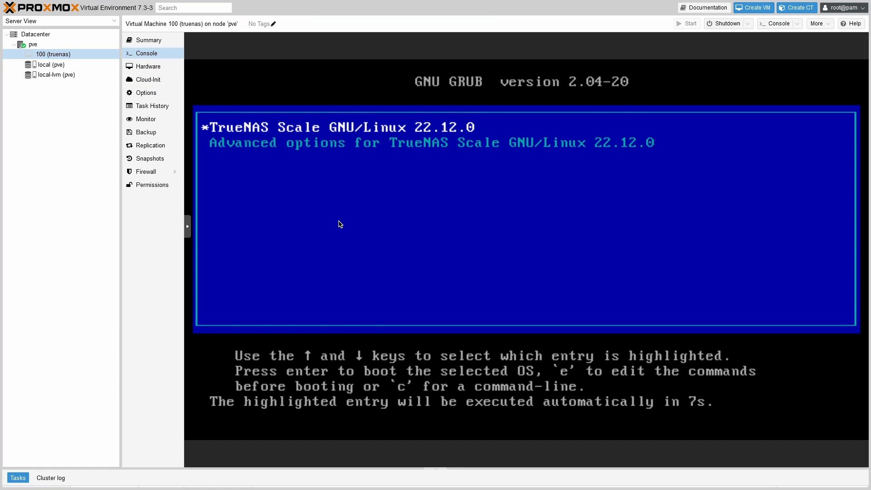
pyautogui.press('Down')
pyautogui.press('Up')
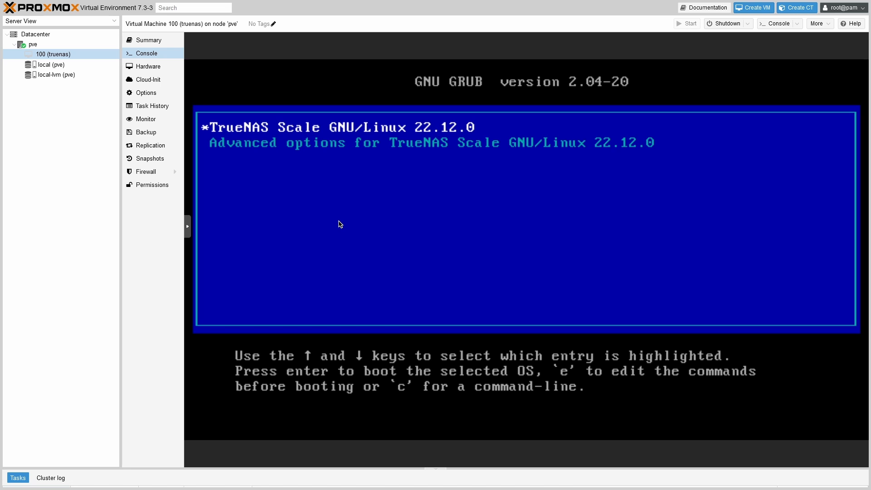
pyautogui.press('Return')
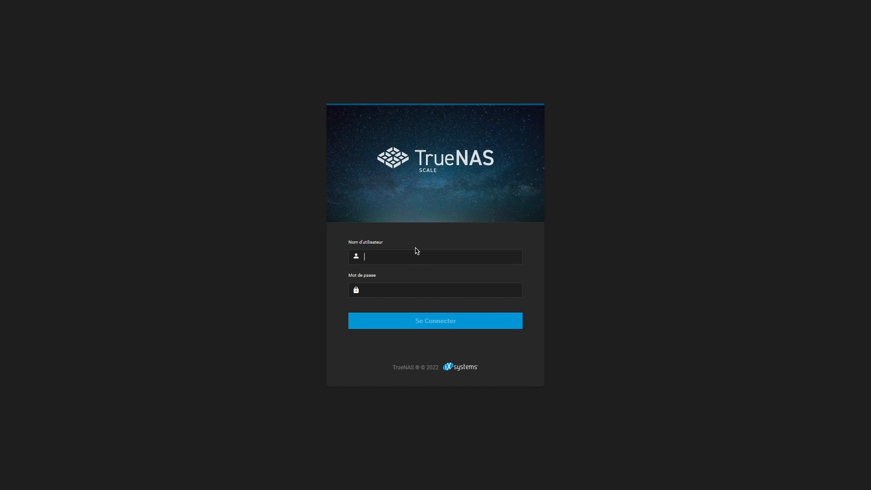
# Log in as admin and check the Dashboard shows TrueNAS-SCALE-22.12.0
pyautogui.write('•')
pyautogui.click(449, 324)
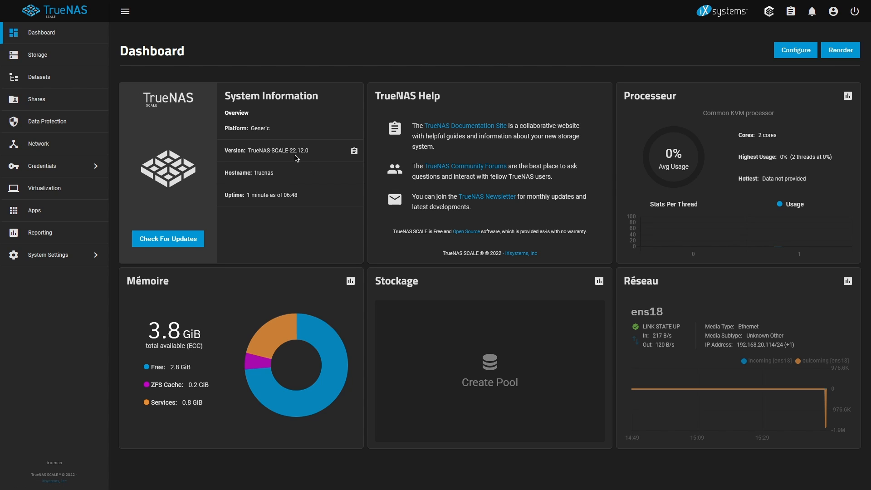
pyautogui.doubleClick(293, 151)
pyautogui.click(296, 152)
# Start a new pool named data and move disks sdb and sdc into its vdev
pyautogui.click(61, 57)
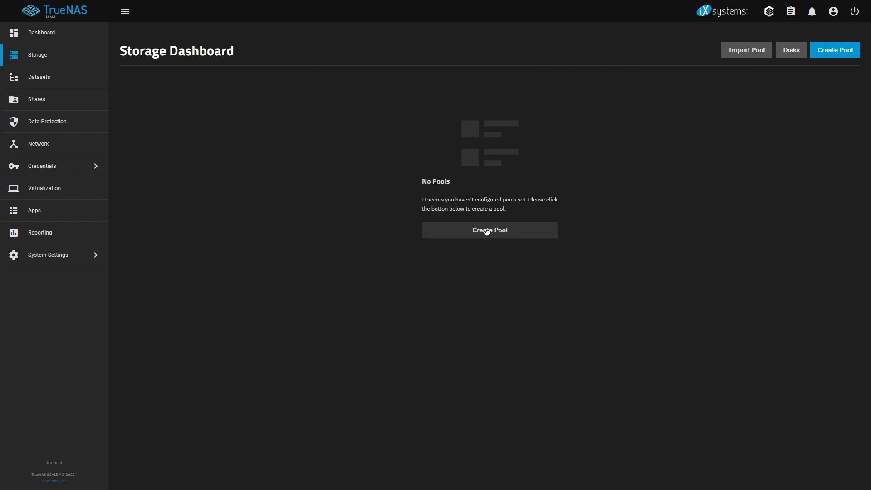
pyautogui.click(486, 230)
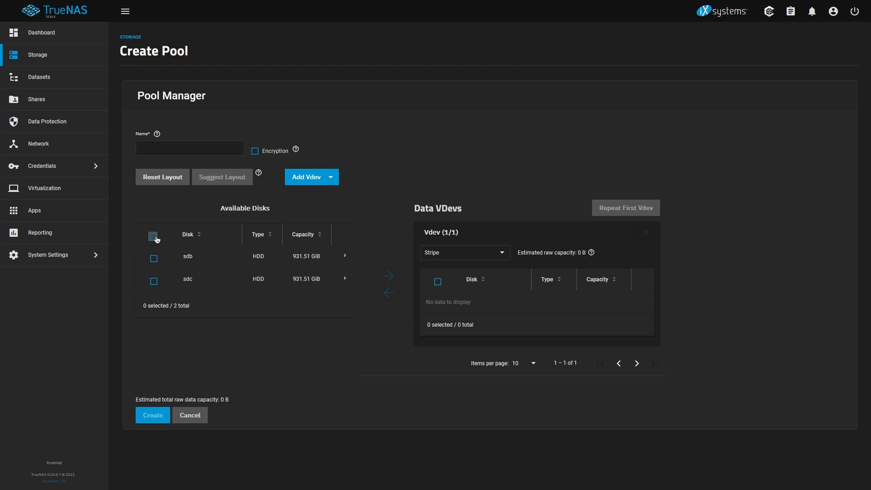
pyautogui.click(154, 236)
pyautogui.click(172, 148)
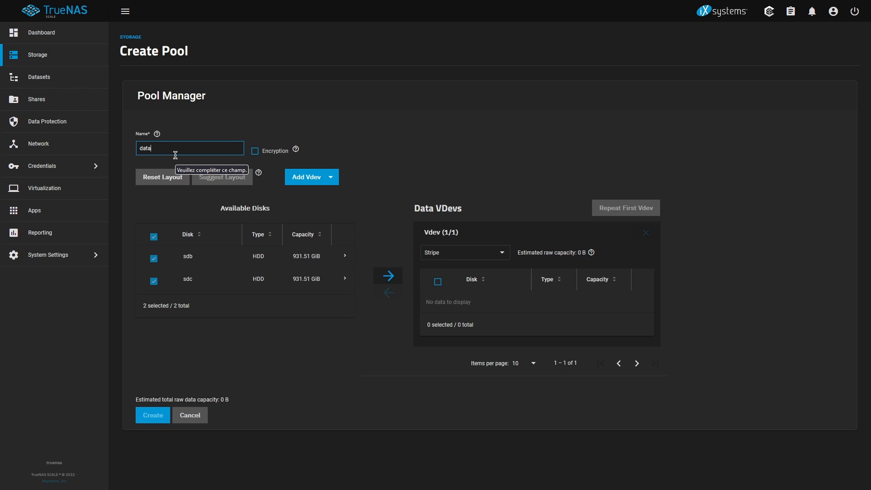
pyautogui.moveTo(436, 166); pyautogui.dragTo(508, 204)
pyautogui.moveTo(462, 249); pyautogui.dragTo(388, 276)
pyautogui.click(388, 276)
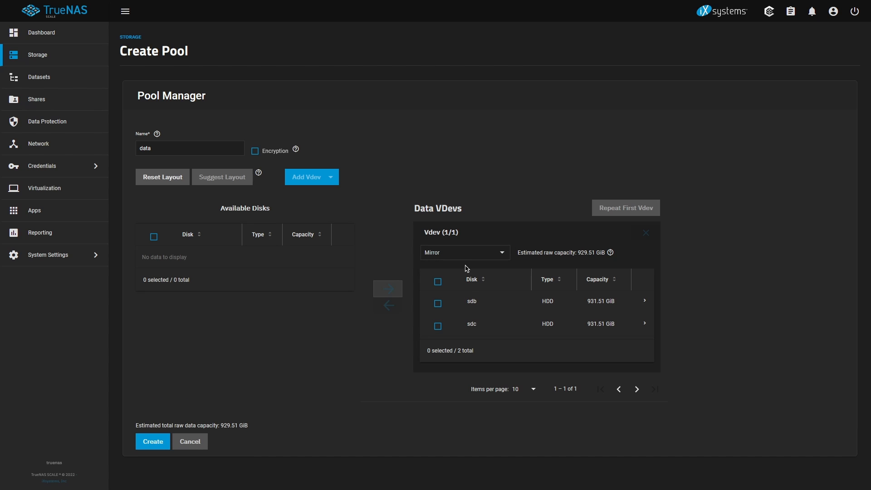
# Set the vdev layout to Mirror, create the pool, and check its 899.25 GiB usable capacity
pyautogui.click(460, 253)
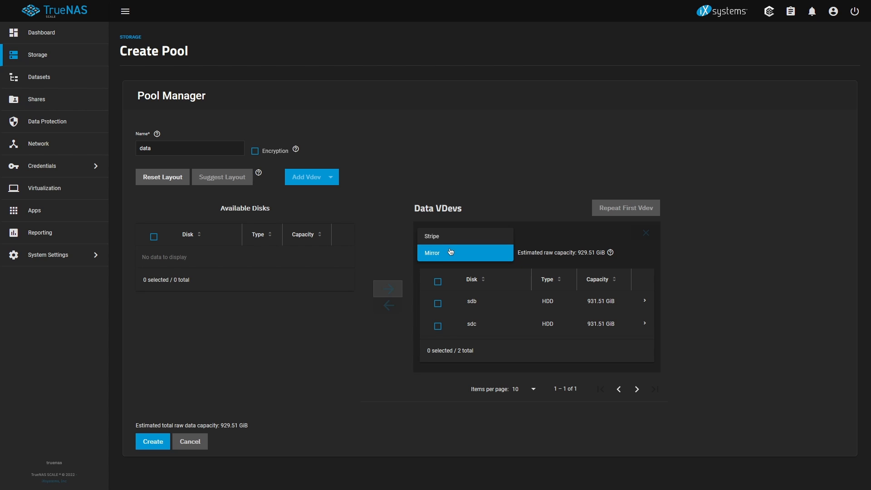
pyautogui.click(406, 249)
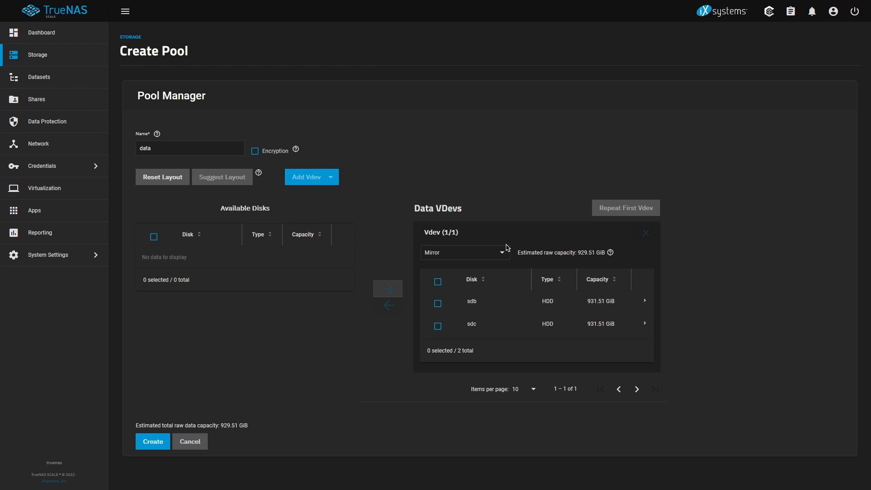
pyautogui.click(150, 447)
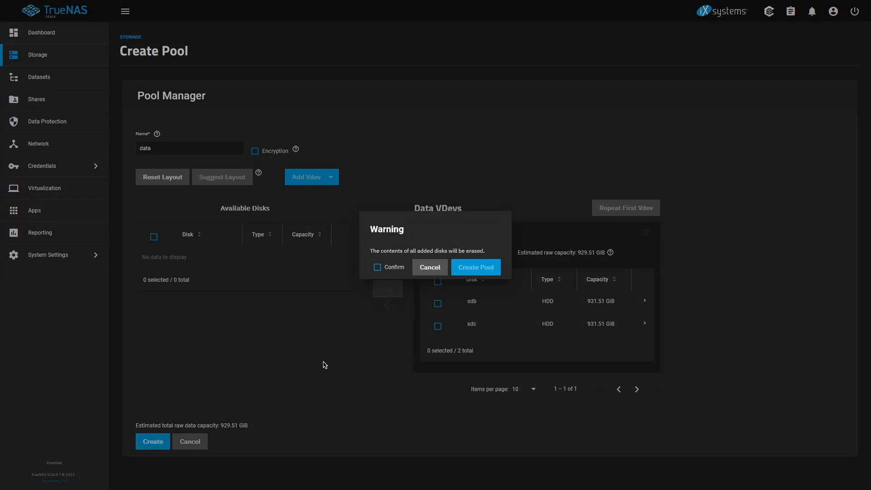
pyautogui.click(378, 268)
pyautogui.click(482, 269)
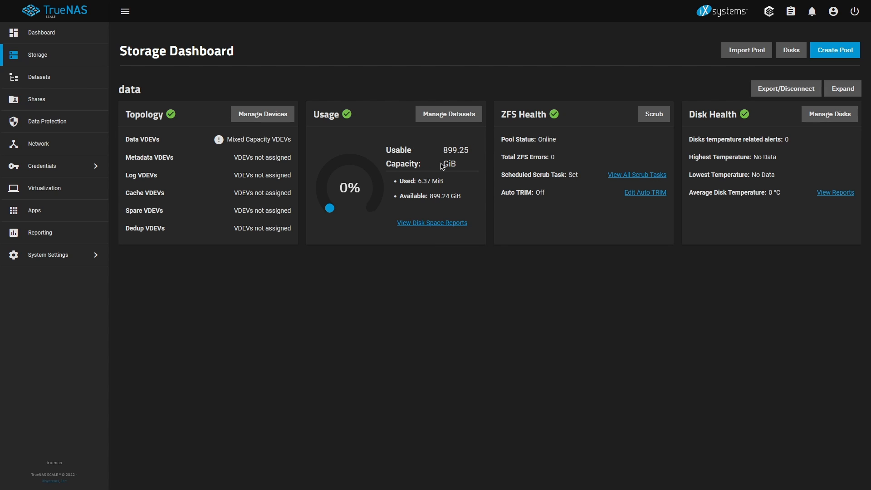
pyautogui.moveTo(443, 150); pyautogui.dragTo(470, 151)
pyautogui.click(449, 114)
# Add an SMB share for /mnt/data with Allow Guest Access ticked
pyautogui.click(40, 100)
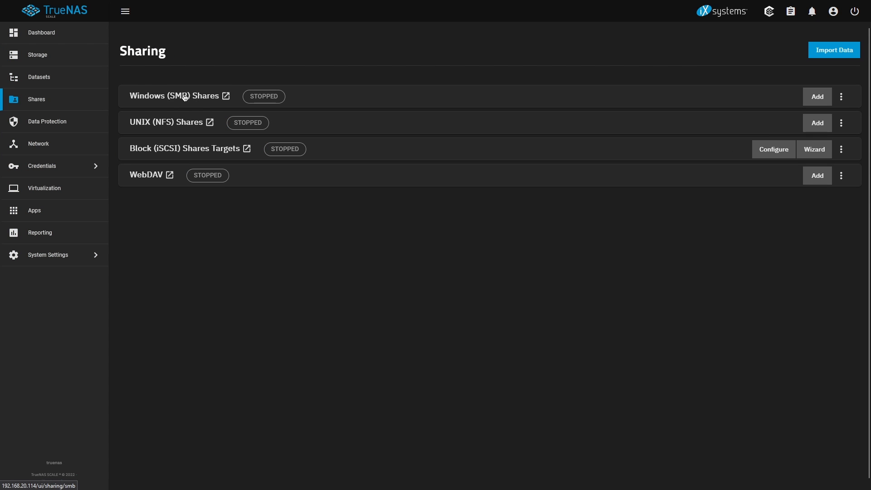
pyautogui.click(818, 96)
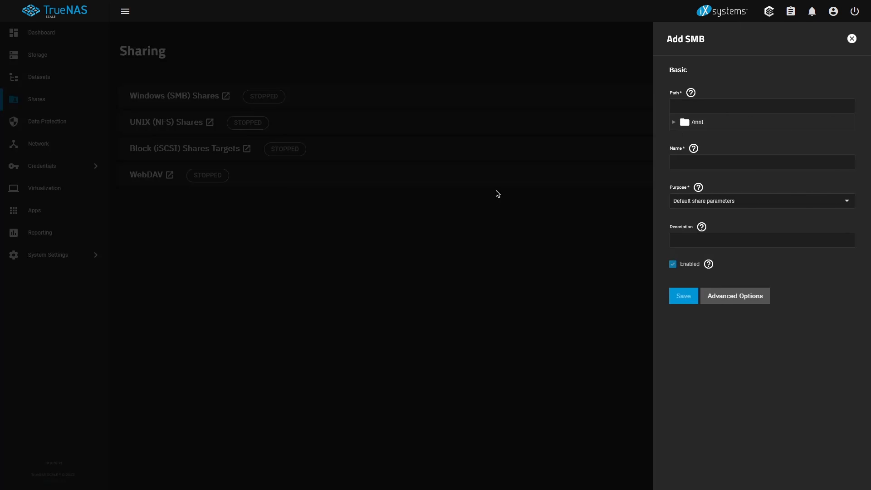
pyautogui.click(674, 122)
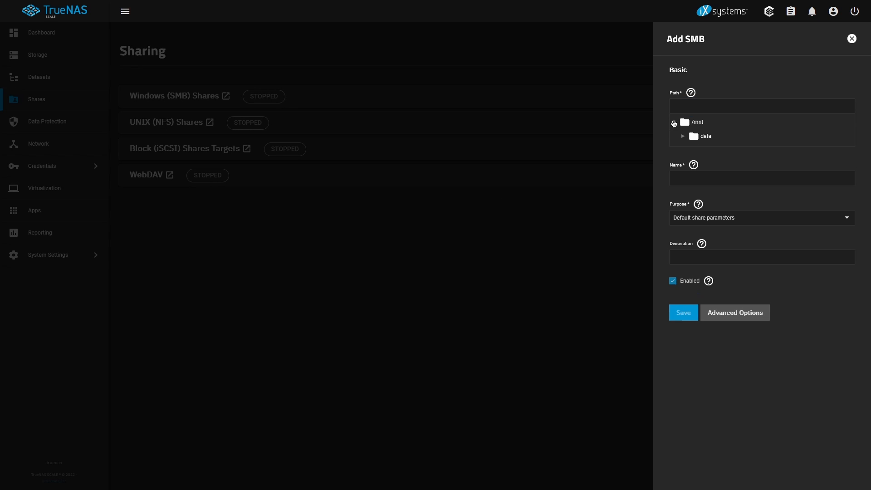
pyautogui.click(693, 136)
pyautogui.click(719, 313)
pyautogui.scroll(-2, 714, 313)
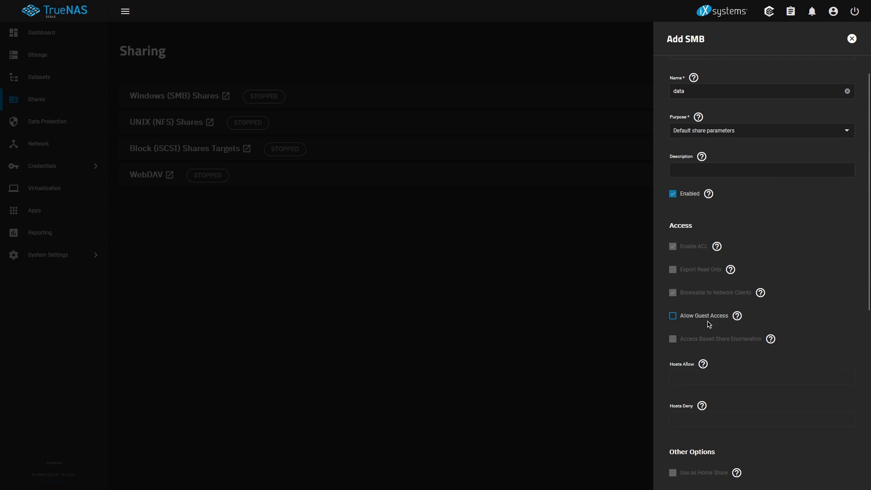
pyautogui.click(693, 317)
pyautogui.scroll(-1, 712, 338)
pyautogui.scroll(-3, 704, 359)
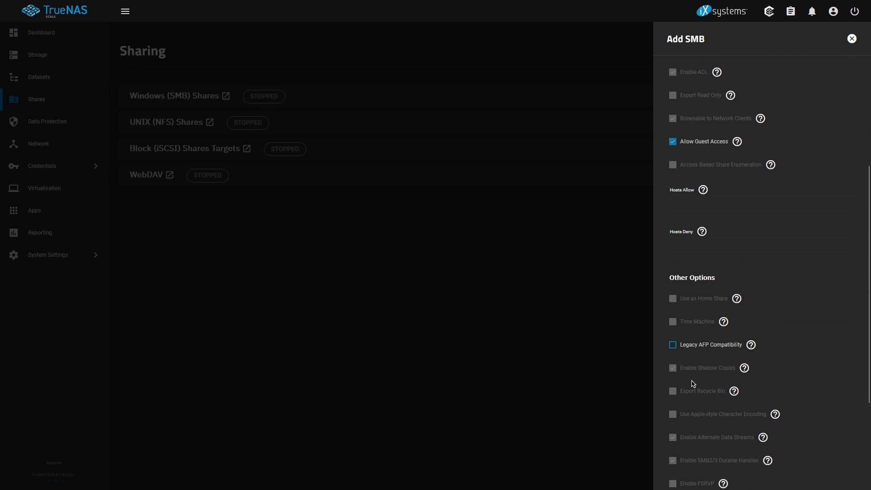
pyautogui.scroll(-3, 708, 363)
pyautogui.click(683, 469)
# Enable the SMB service to start automatically and start it now
pyautogui.click(371, 245)
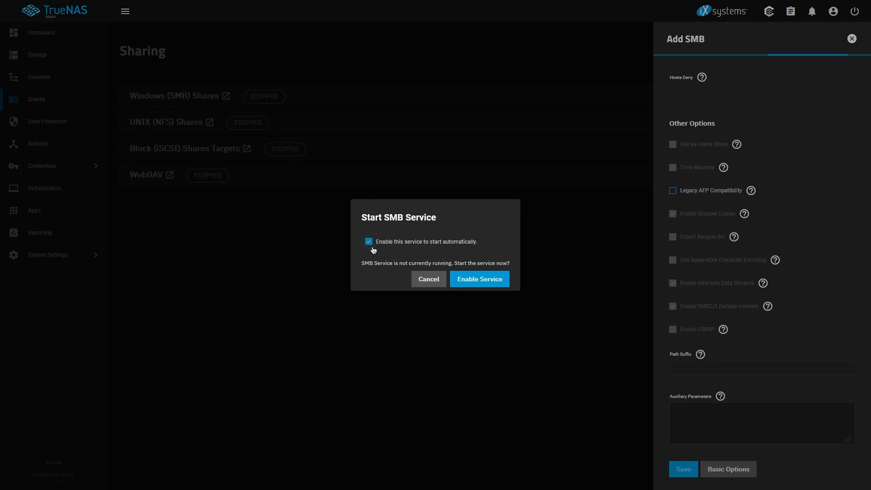
pyautogui.click(478, 284)
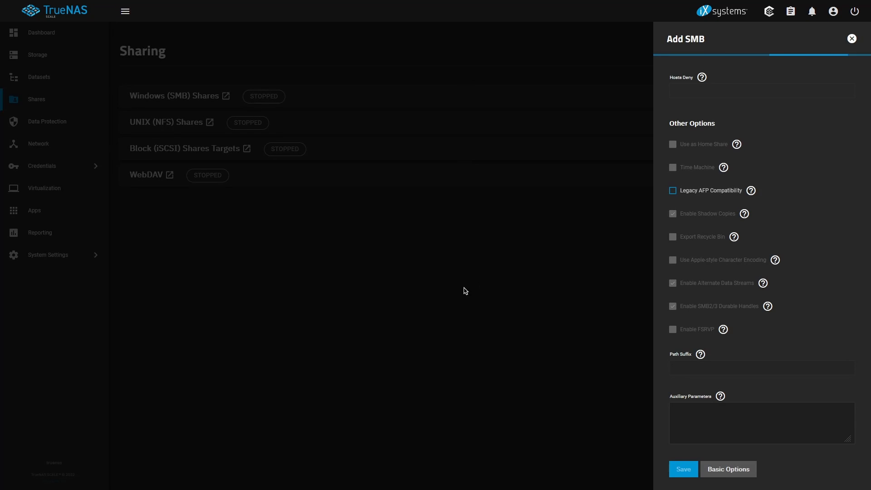
pyautogui.scroll(-2, 284, 251)
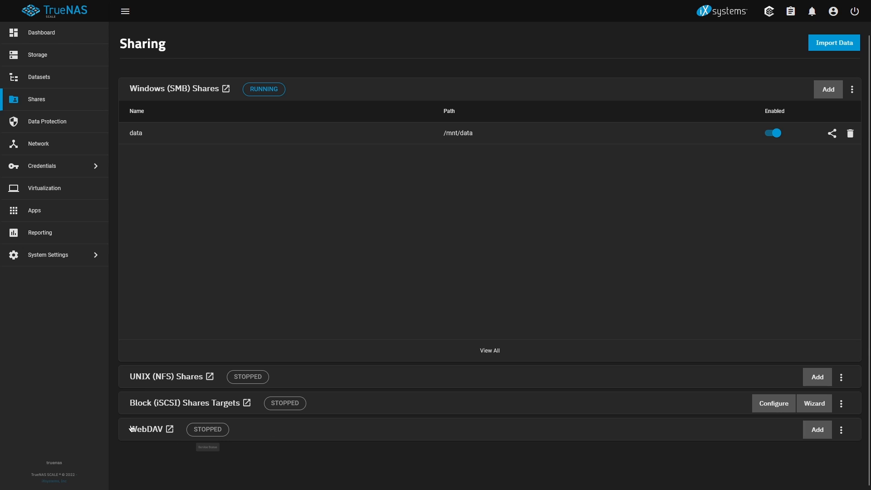
# Browse to \\192.168.20.114 in File Explorer
pyautogui.press('super')
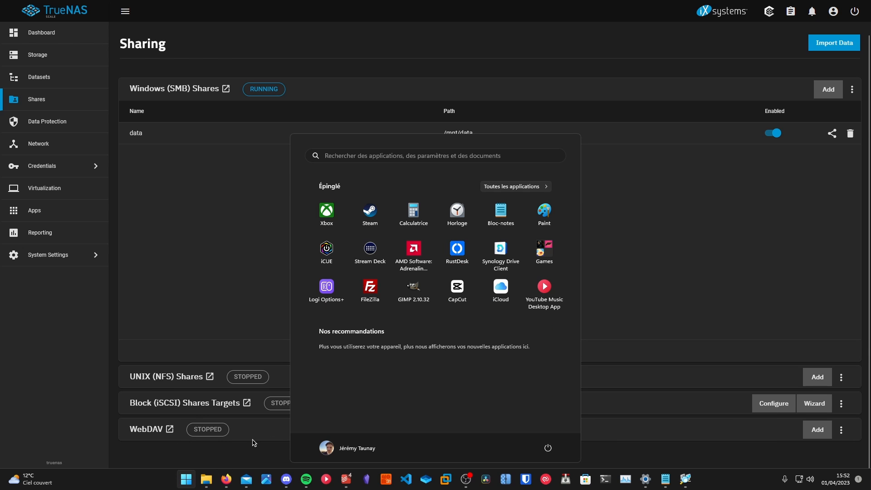
pyautogui.click(284, 143)
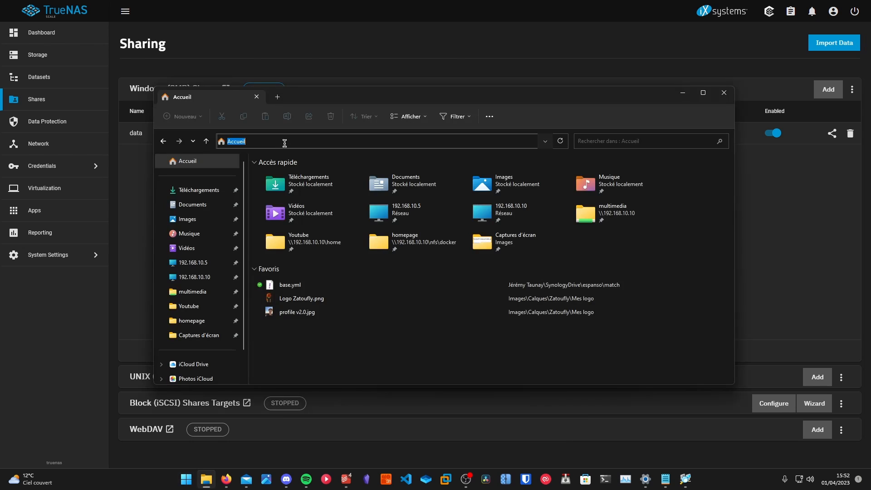
pyautogui.write('\\\\192.1016')
pyautogui.press('BackSpace')
pyautogui.press('BackSpace')
pyautogui.press('BackSpace')
pyautogui.write('68.20')
pyautogui.write('.116')
pyautogui.write('4')
pyautogui.press('Return')
# Sign in with the admin account's password and open the empty data share
pyautogui.write('admin')
pyautogui.press('Tab')
pyautogui.write('●●')
pyautogui.press('Return')
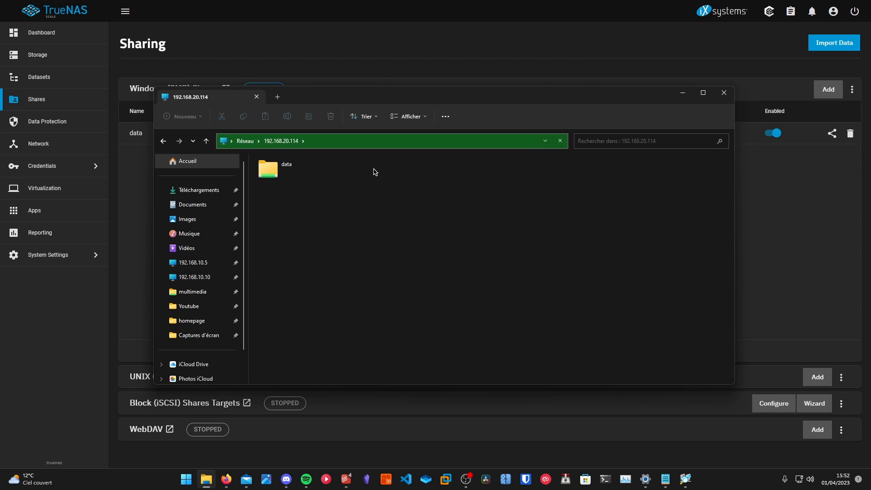
pyautogui.doubleClick(308, 174)
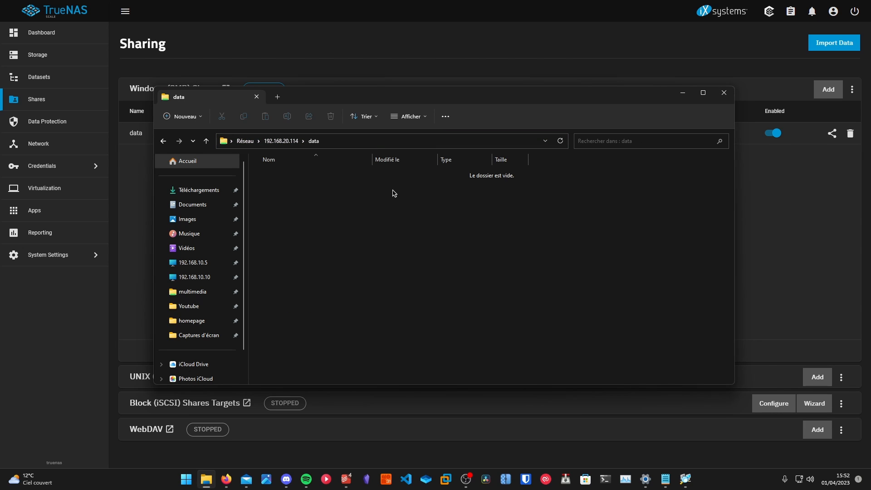